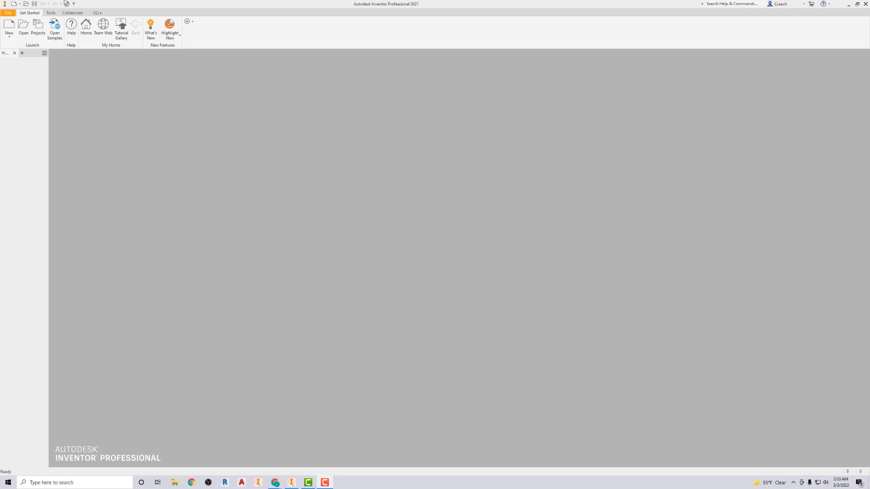
Create a new part from the Standard (in).ipt template and start a 2D sketch on the front (XY) origin plane.
click(9, 38)
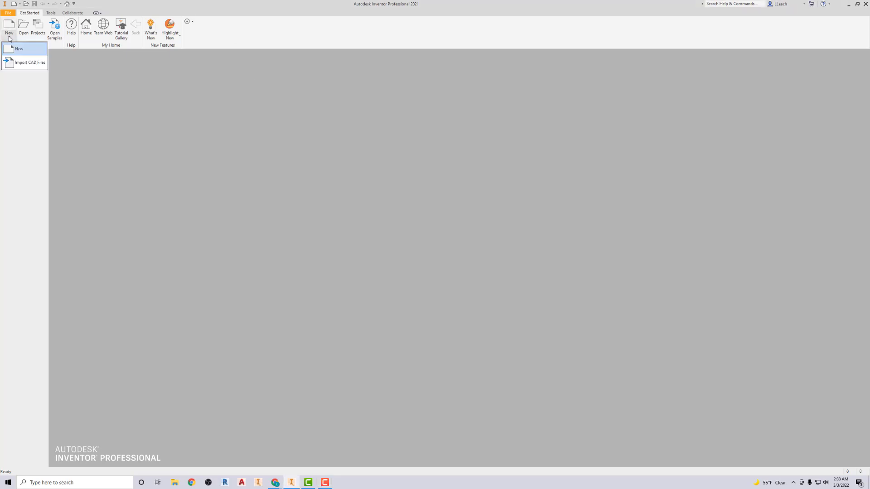
click(18, 48)
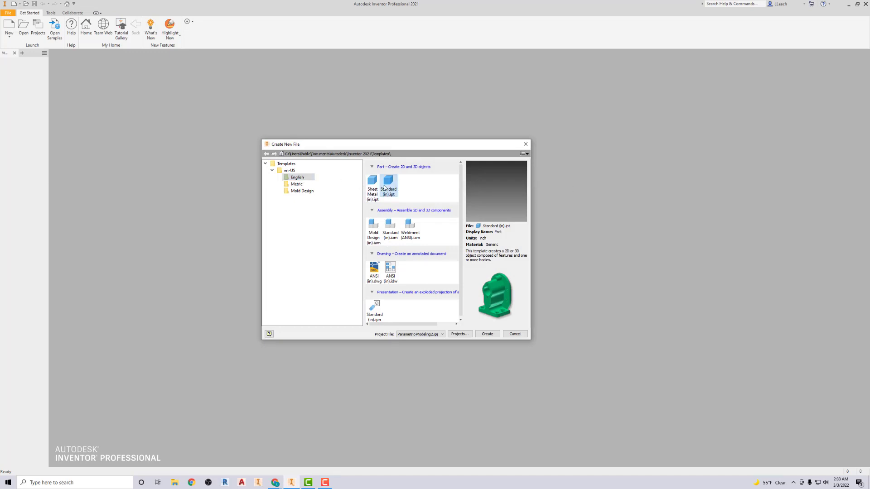
click(494, 334)
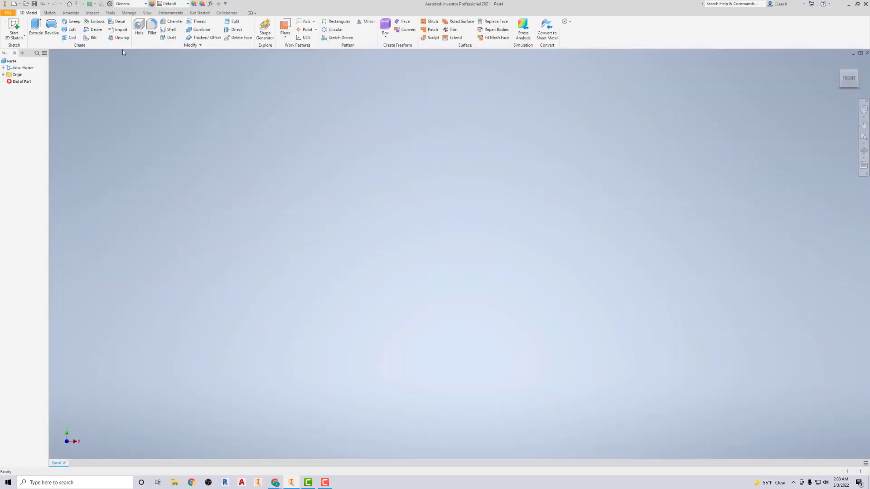
click(10, 38)
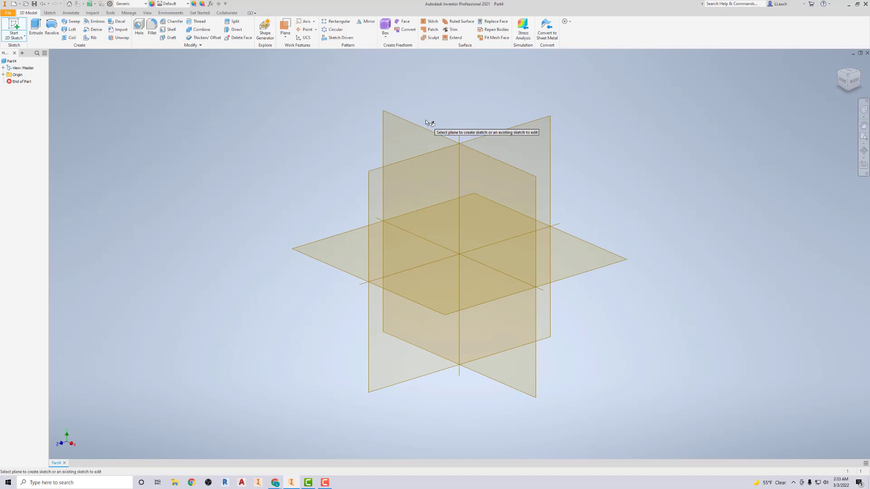
click(429, 132)
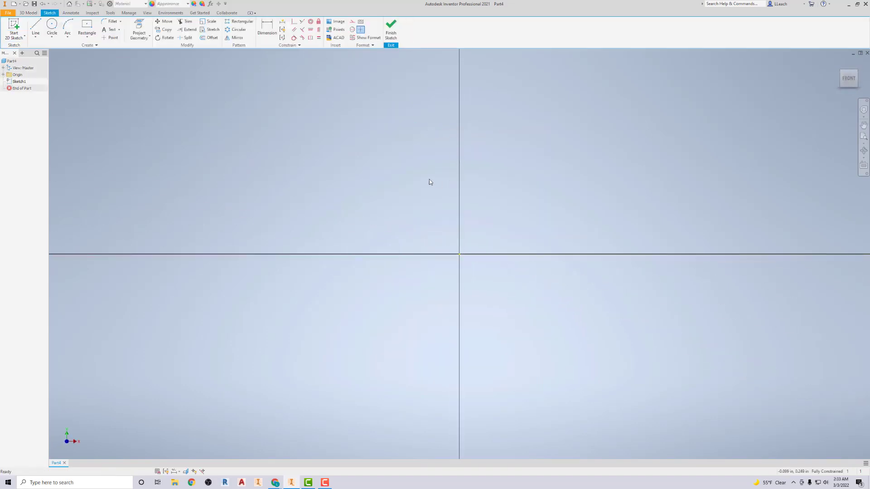
Sketch a two-point center rectangle about 1.2 in high, centred on the sketch origin.
scroll(482, 175, up, 5)
scroll(498, 167, down, 5)
mouse_move(511, 197)
middle_down()
mouse_move(482, 150)
mouse_move(479, 184)
mouse_move(499, 161)
middle_up()
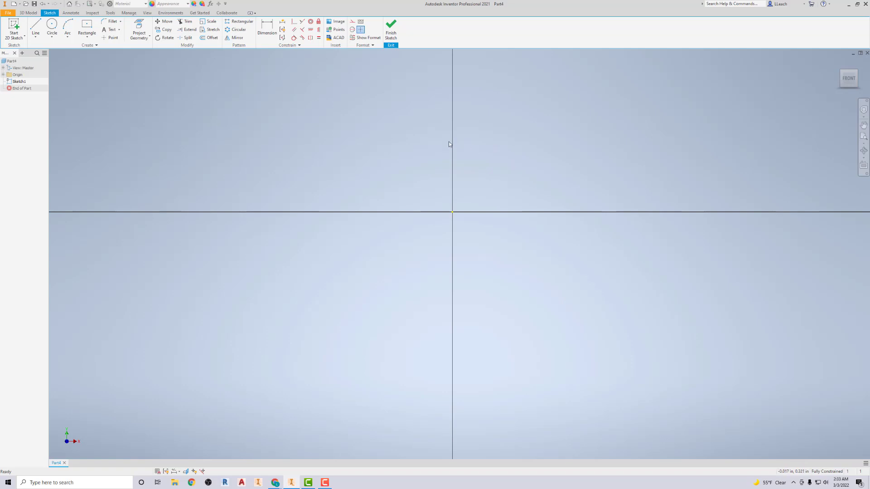
click(89, 40)
click(102, 78)
click(452, 212)
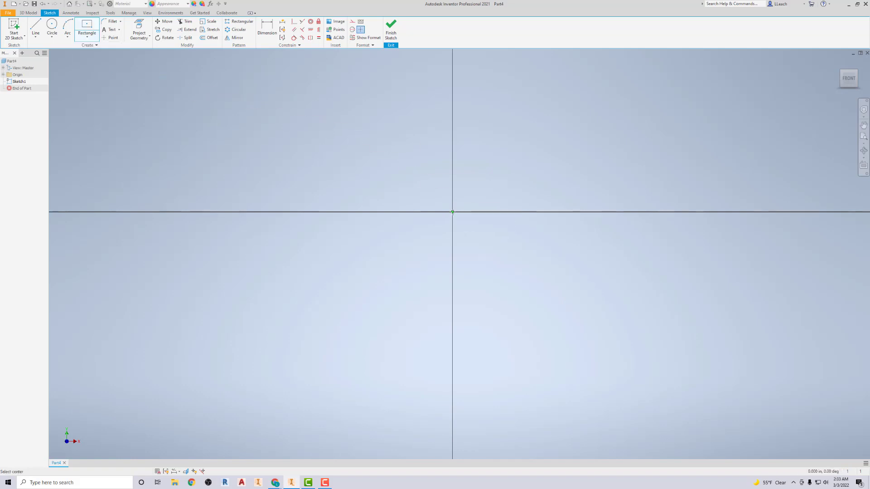
click(588, 338)
Dimension the rectangle's height and width, setting both to 4 in.
click(263, 29)
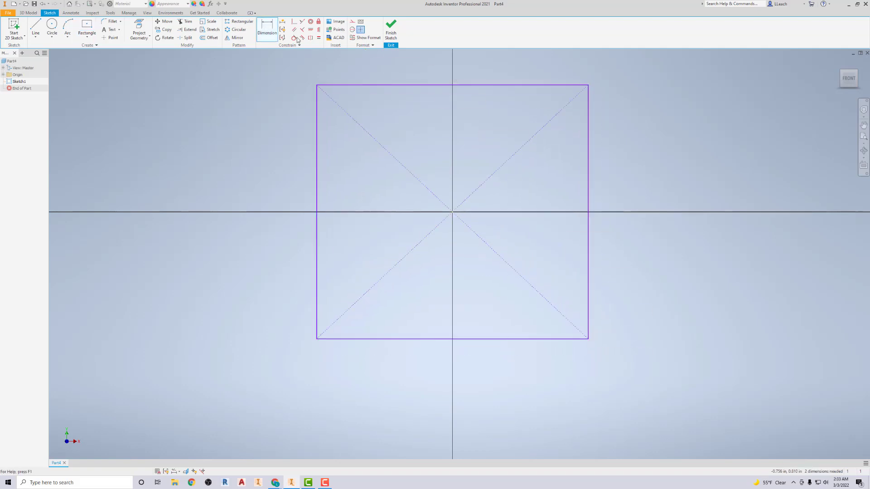
click(317, 186)
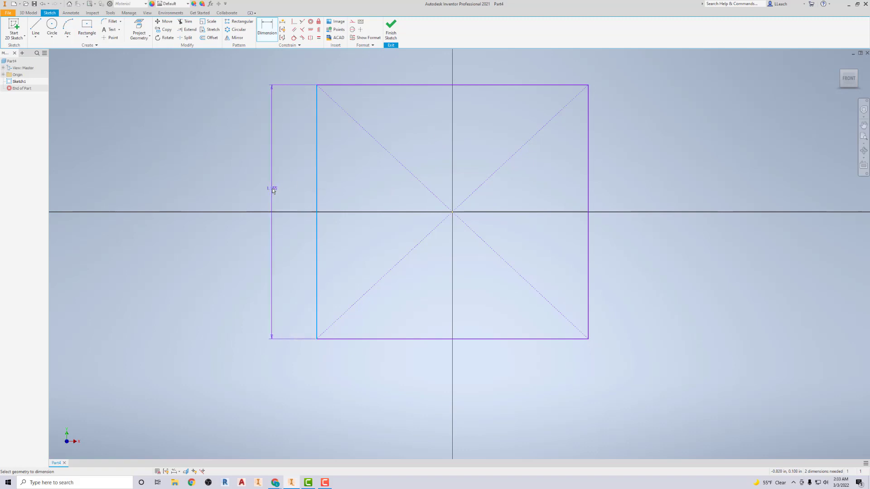
click(272, 189)
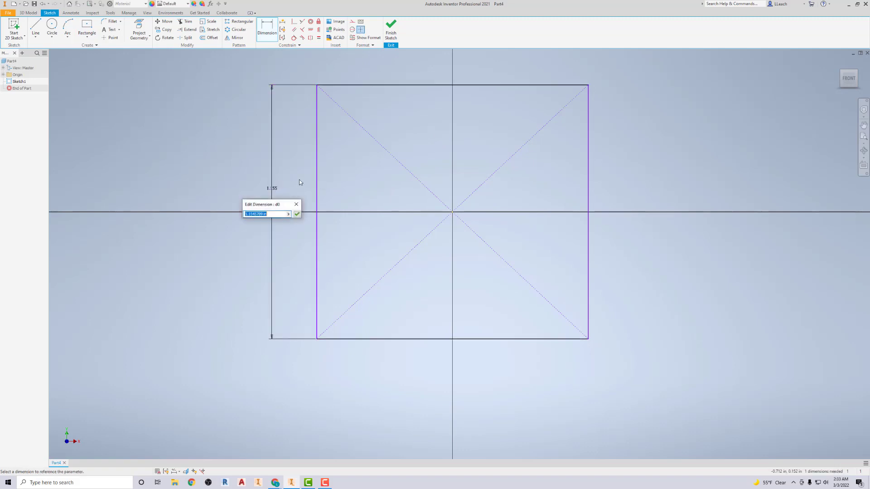
text(4)
click(298, 215)
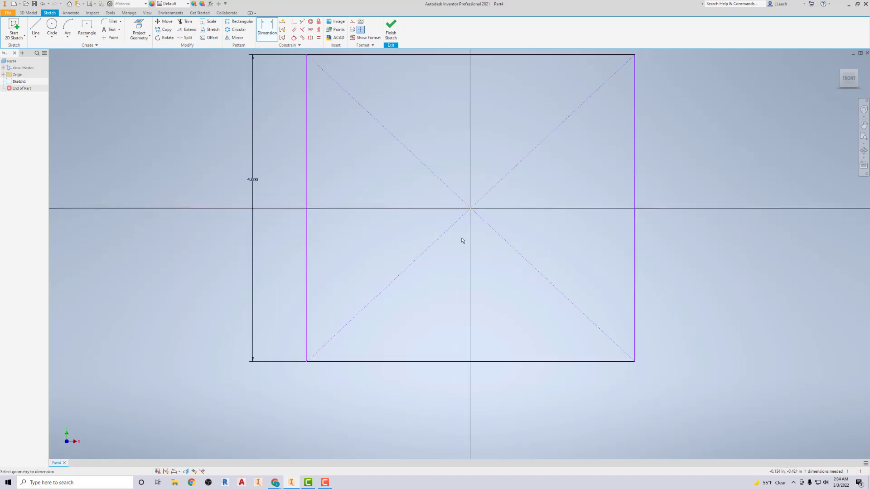
scroll(471, 195, up, 3)
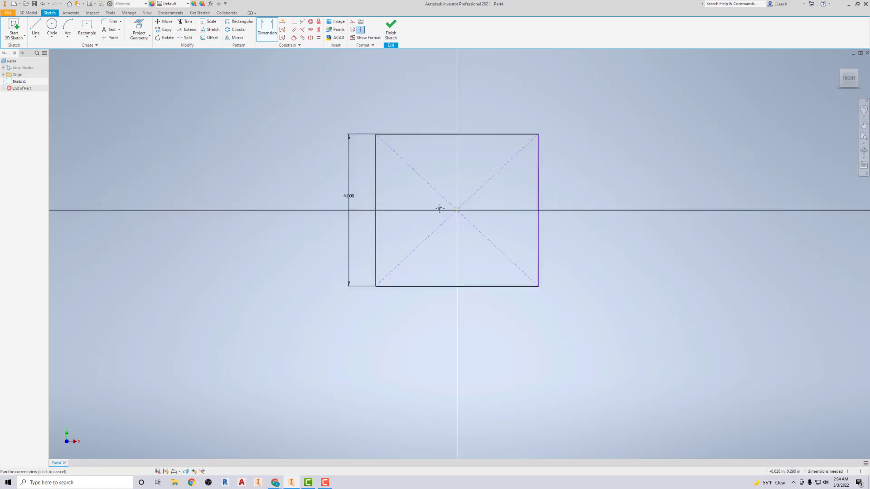
click(406, 310)
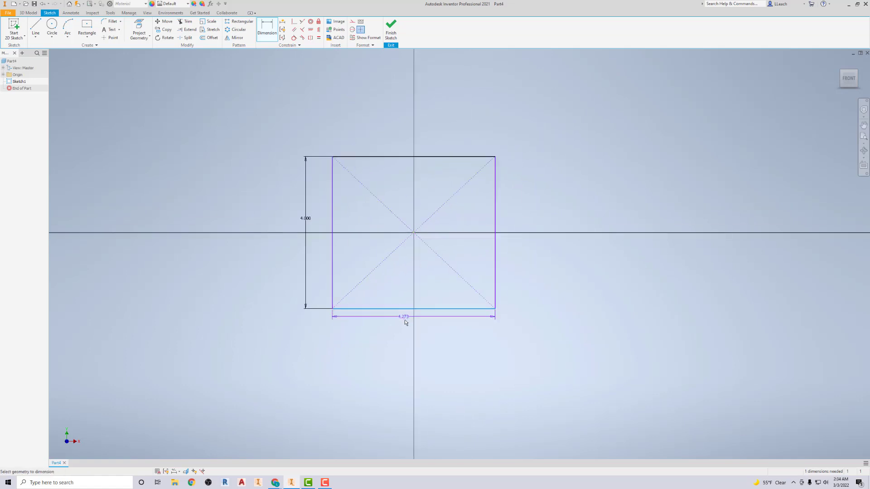
click(408, 333)
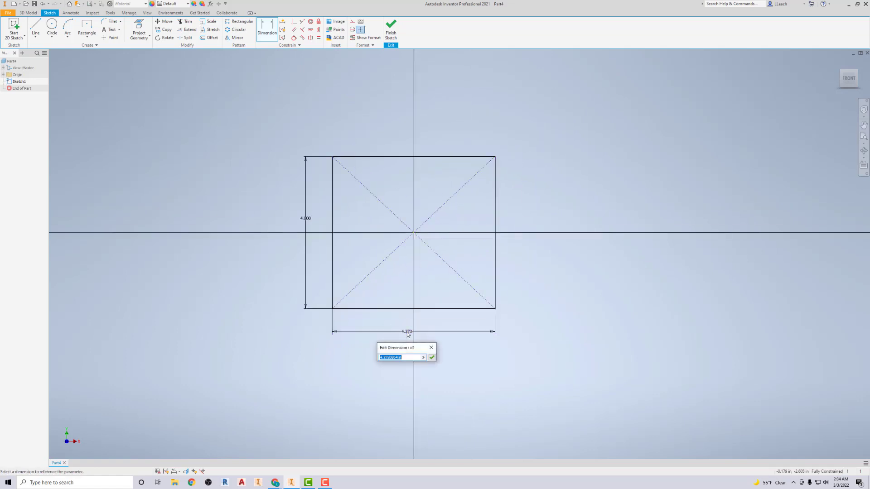
text(4)
click(431, 357)
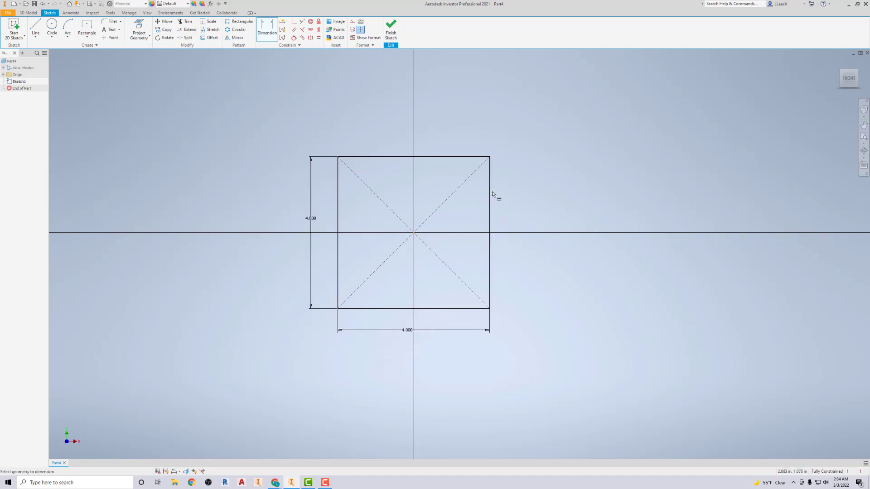
Sketch a center-point circle about 3 in in diameter, centred on the origin inside the square.
middle_drag(518, 179, 506, 197)
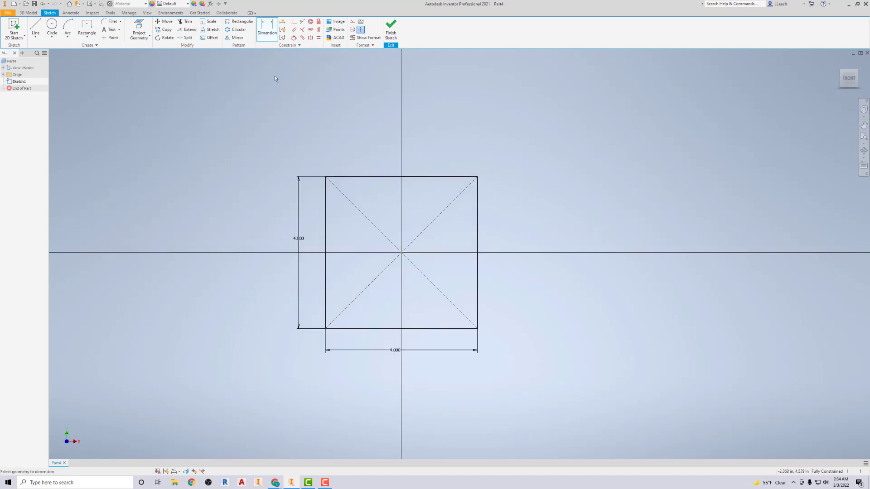
click(52, 37)
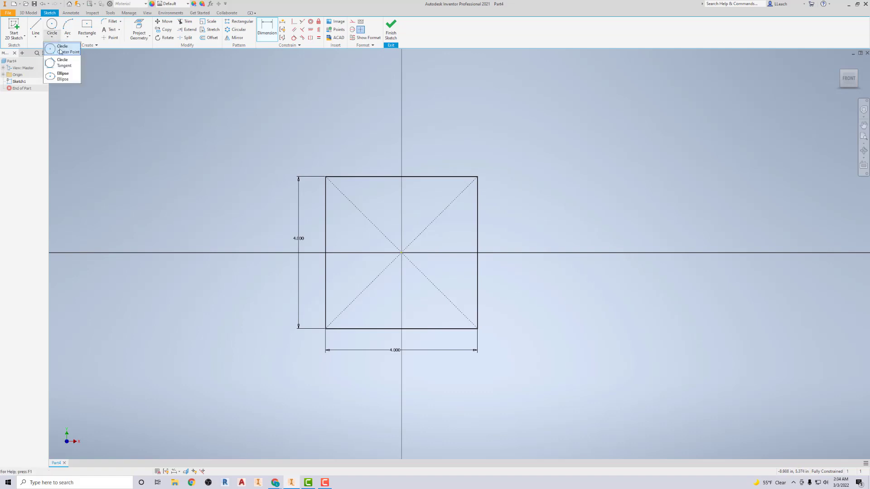
click(62, 54)
click(402, 252)
click(450, 289)
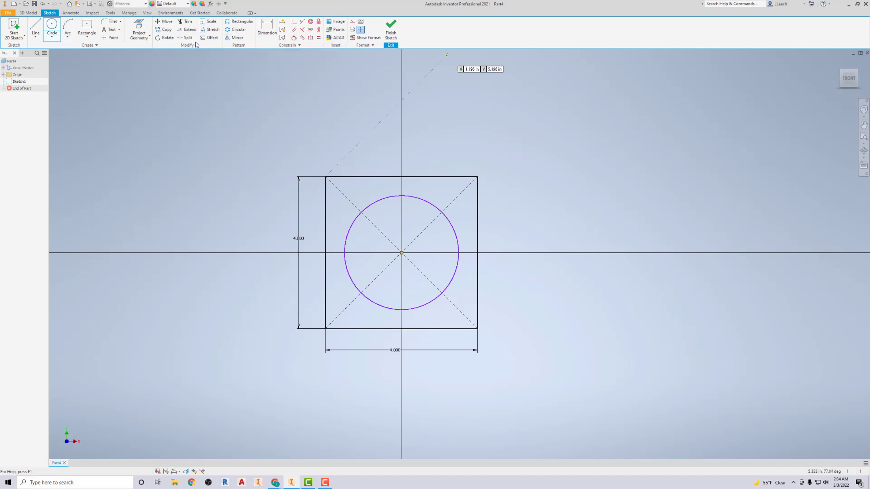
Dimension the circle's diameter as 3 in.
click(265, 28)
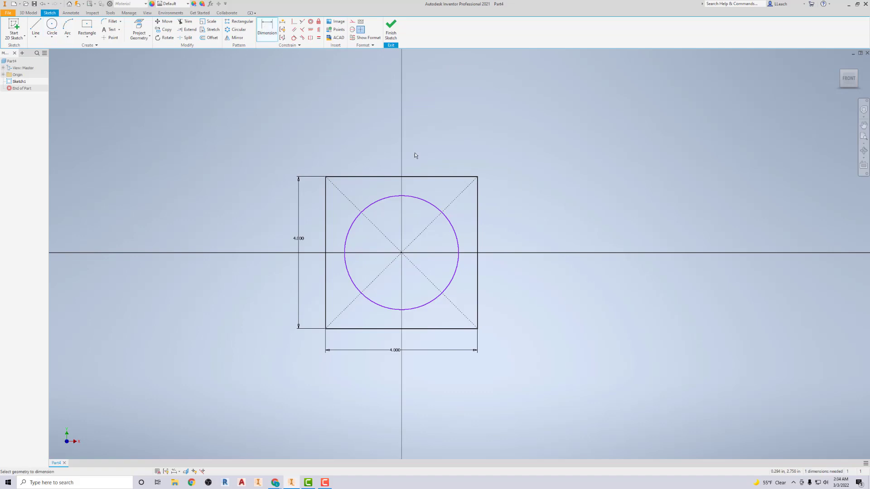
click(431, 200)
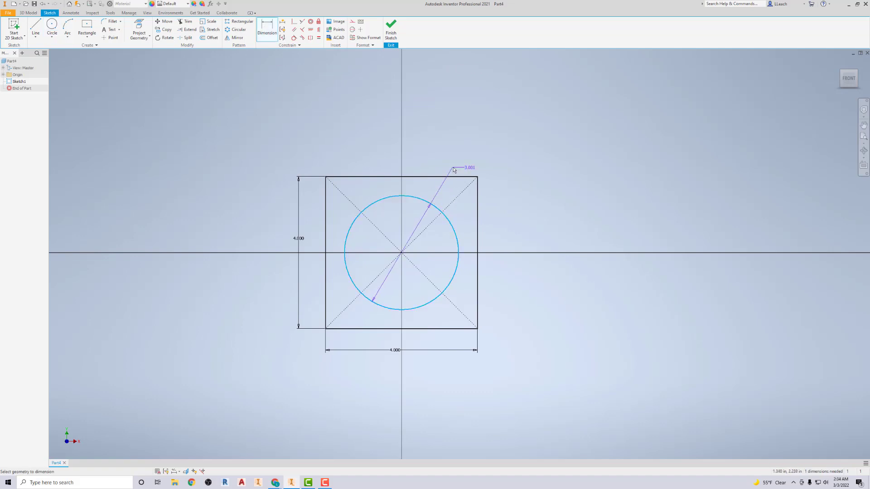
click(508, 191)
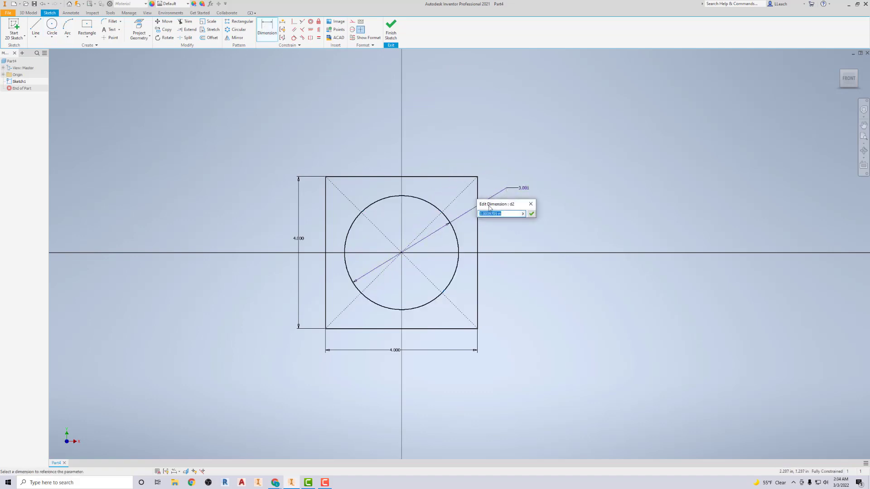
text(3)
click(532, 215)
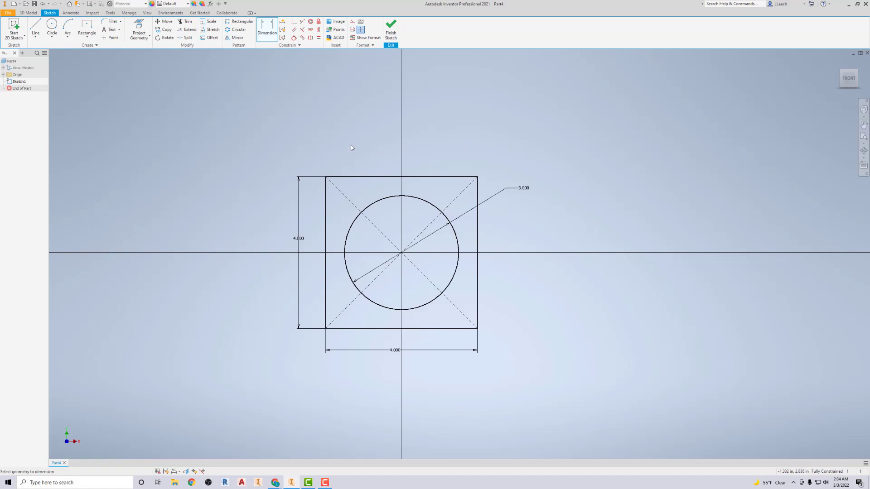
Finish the sketch and extrude the region between the square and the circle symmetrically by 1 in.
click(391, 27)
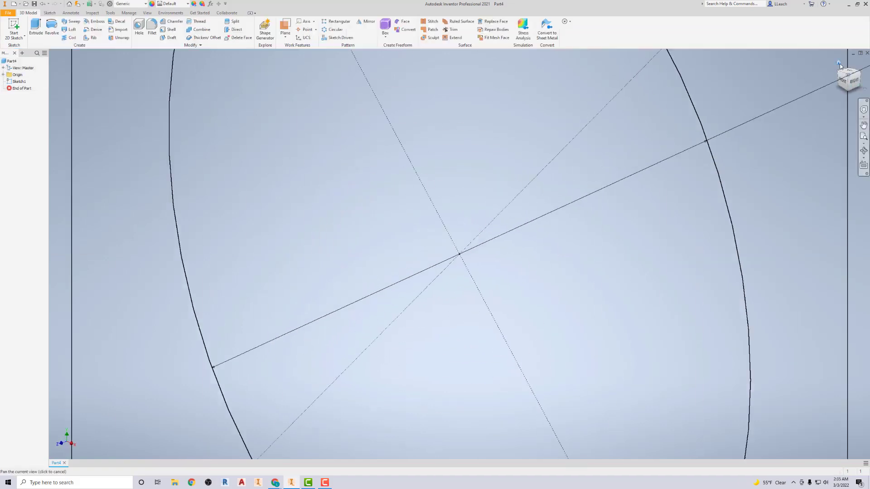
click(839, 64)
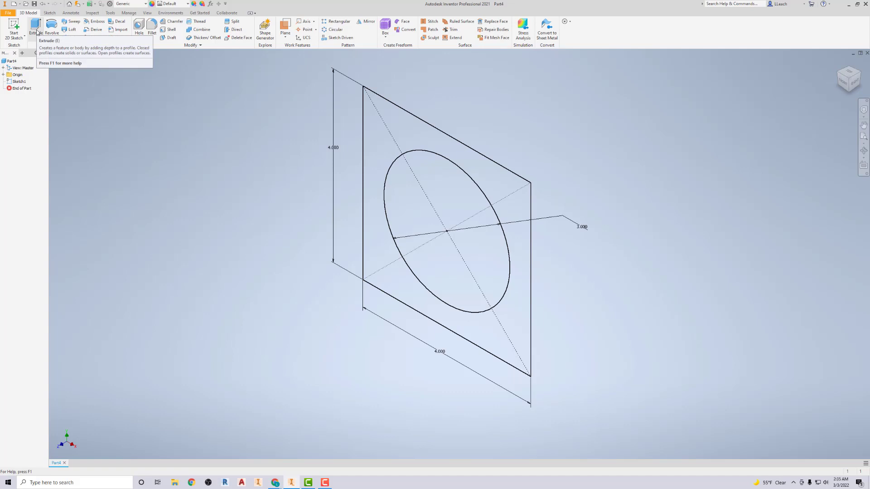
click(35, 28)
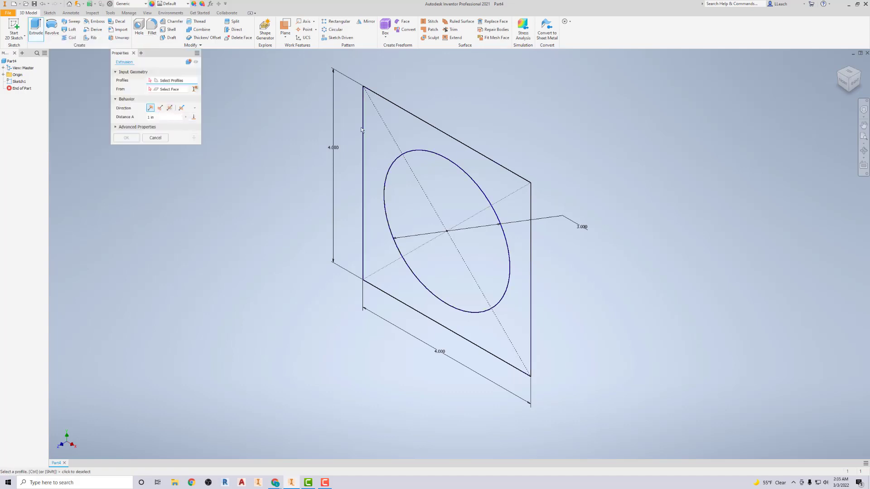
click(385, 140)
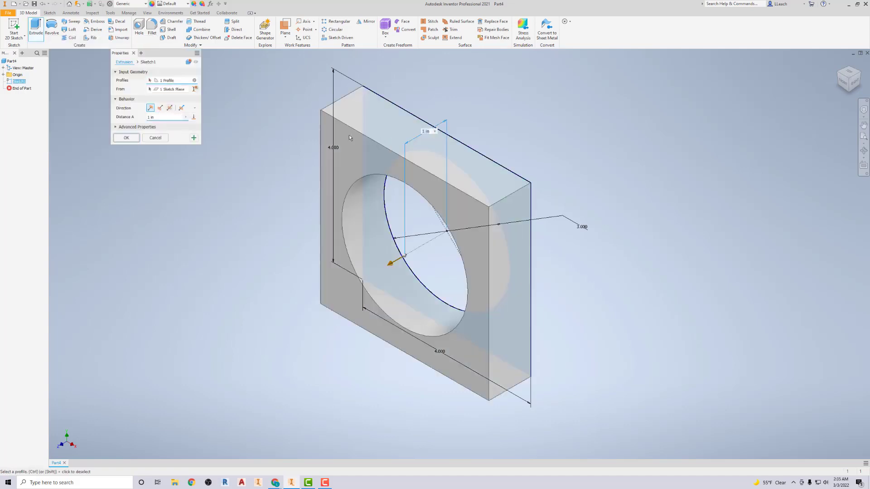
click(170, 108)
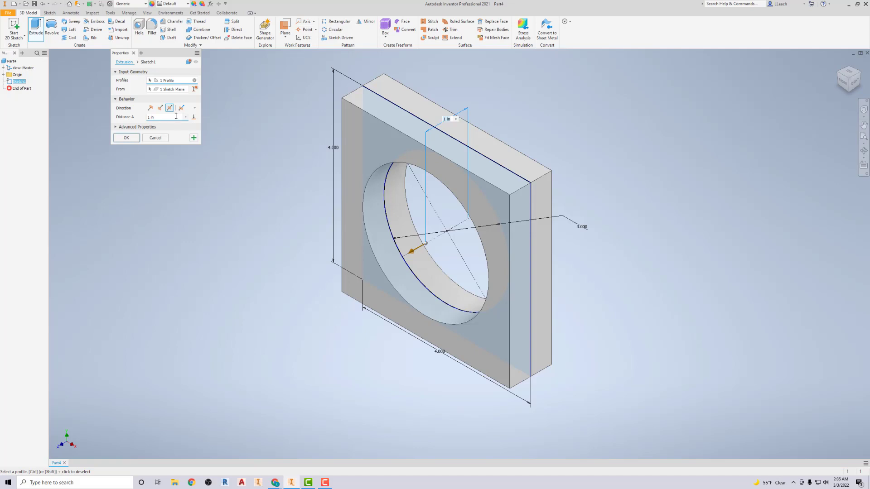
click(135, 138)
Start a new sketch on the block's front face and project the face's top and right edges into it.
scroll(301, 121, down, 1)
middle_drag(301, 121, 268, 152)
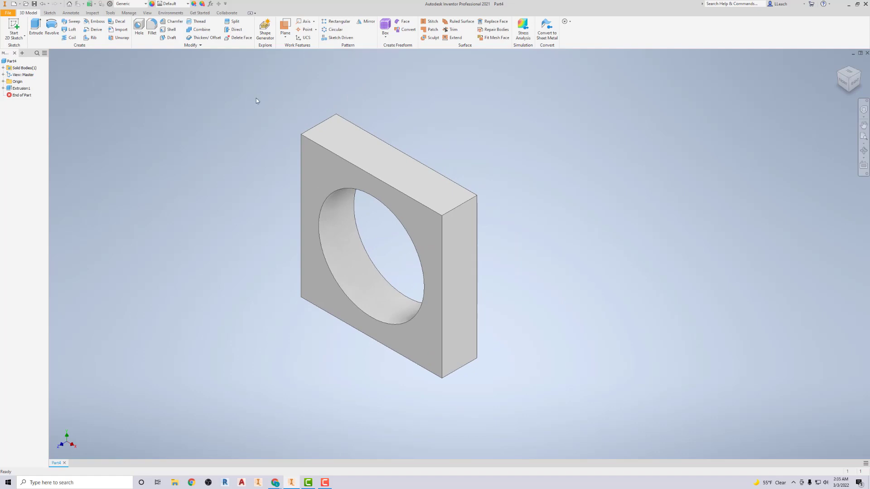
click(15, 27)
click(326, 166)
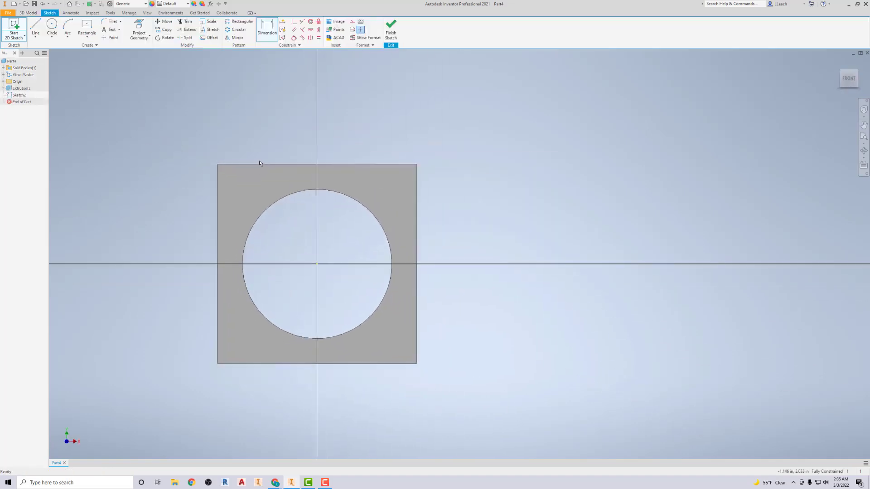
click(141, 42)
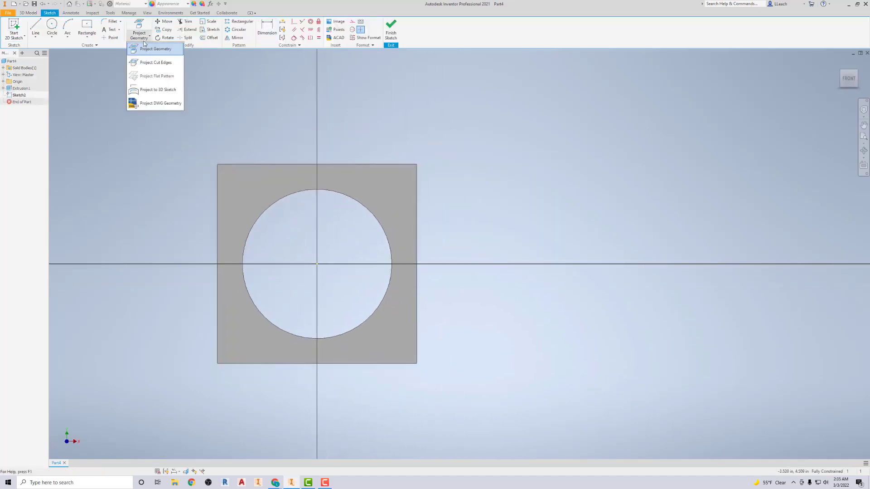
click(152, 53)
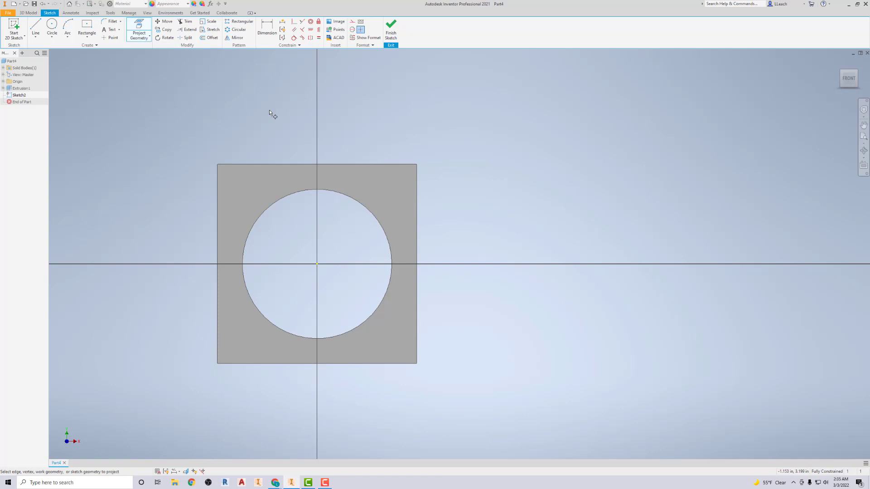
click(303, 164)
click(417, 198)
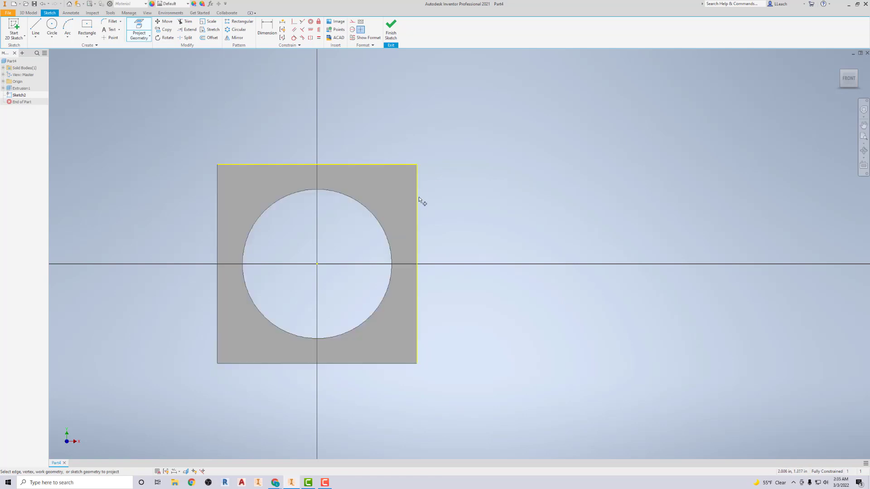
Draw a four-line profile from the block's top edge around its upper-right corner to the right edge, about 3.2 in wide and 3.4 in tall.
click(35, 28)
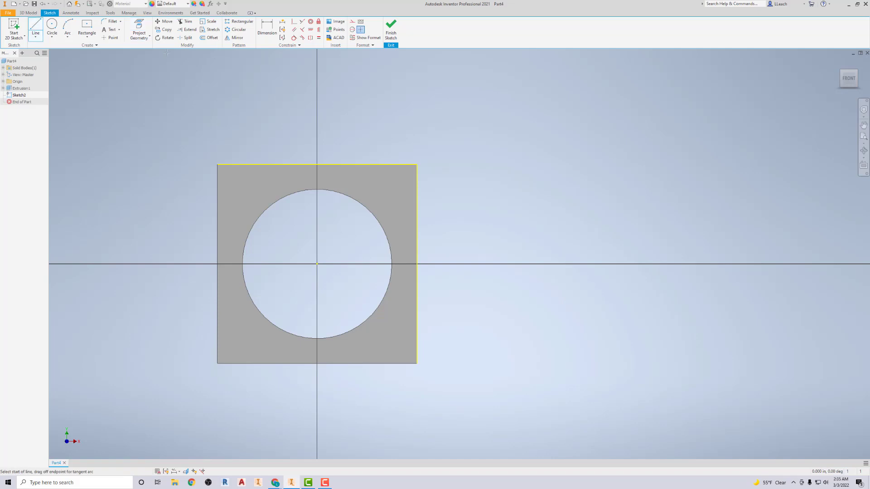
click(294, 163)
click(294, 131)
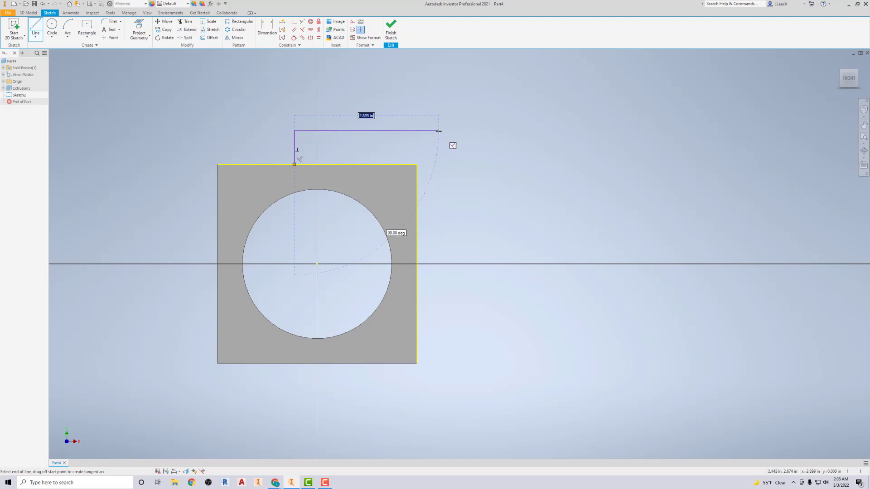
click(455, 131)
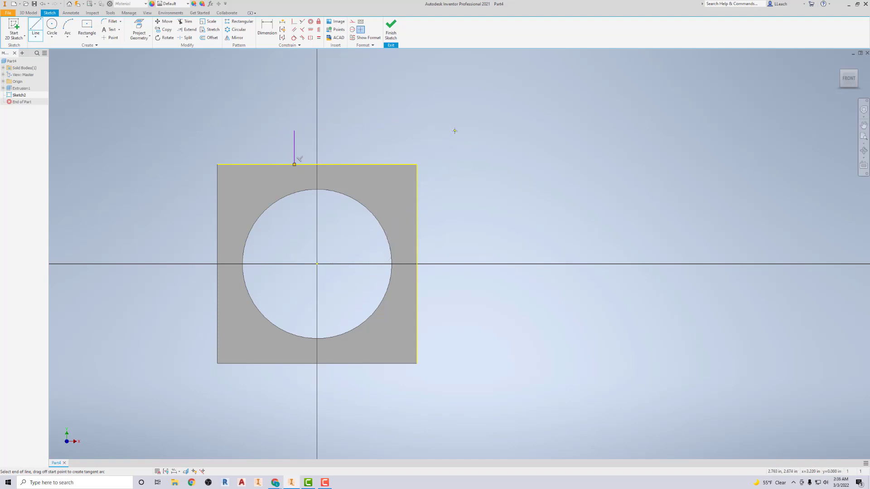
click(454, 301)
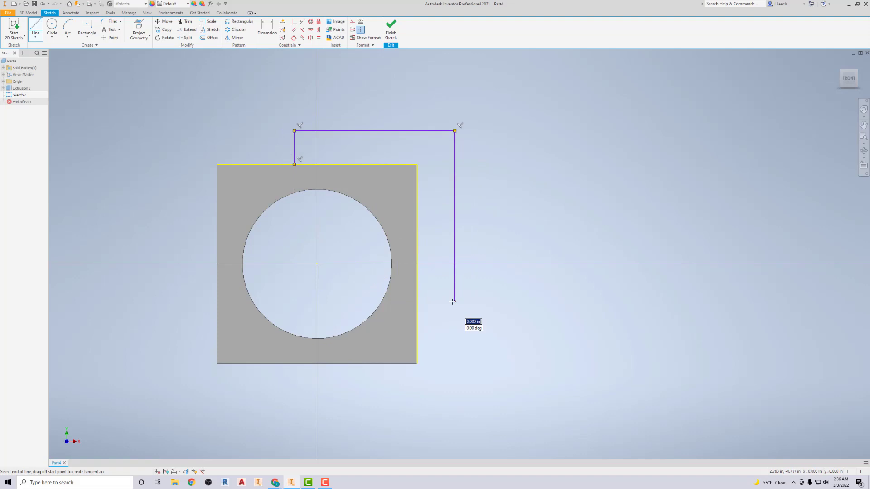
double_click(416, 301)
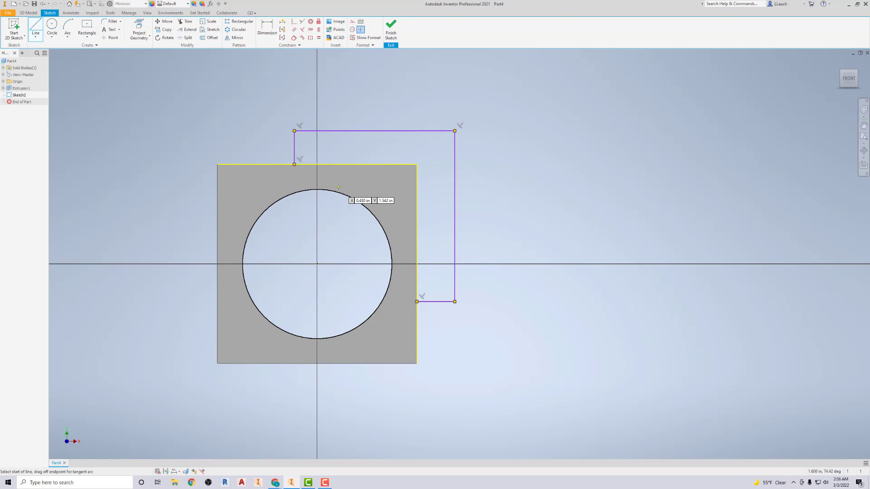
Dimension the horizontal distance from the profile's short vertical line to the origin as 0.5 in.
click(267, 28)
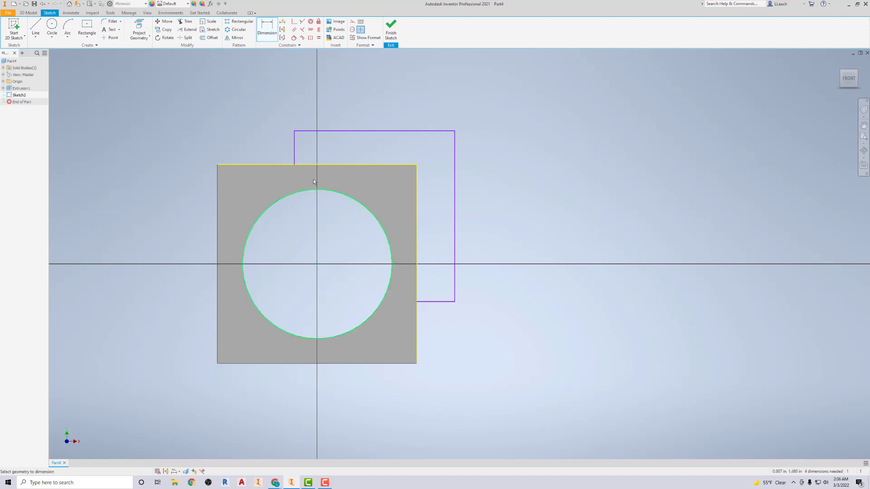
click(298, 147)
click(305, 123)
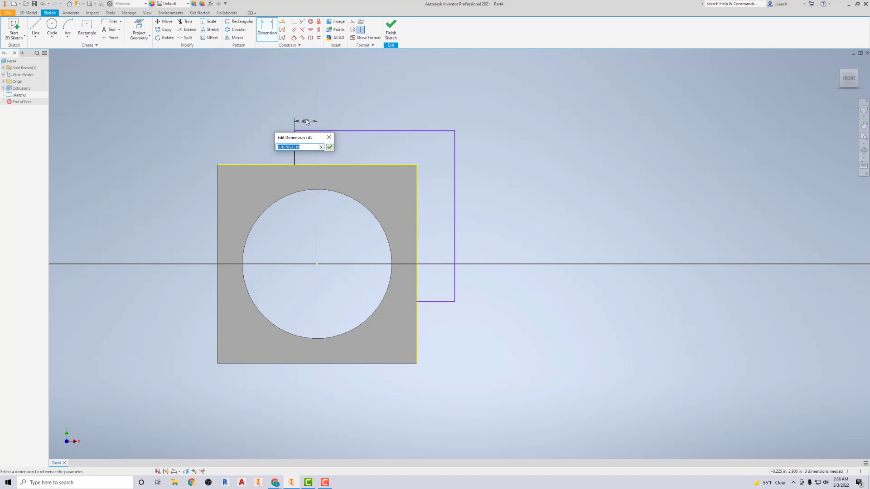
text(.5)
click(330, 148)
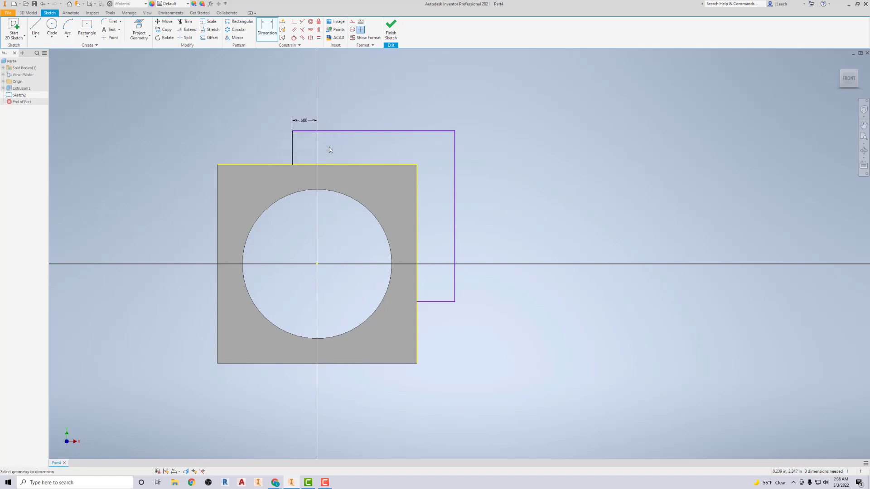
Dimension the vertical distance from the origin to the profile's short lower horizontal line as 0.5 in.
click(317, 264)
click(425, 301)
click(471, 286)
text(.5)
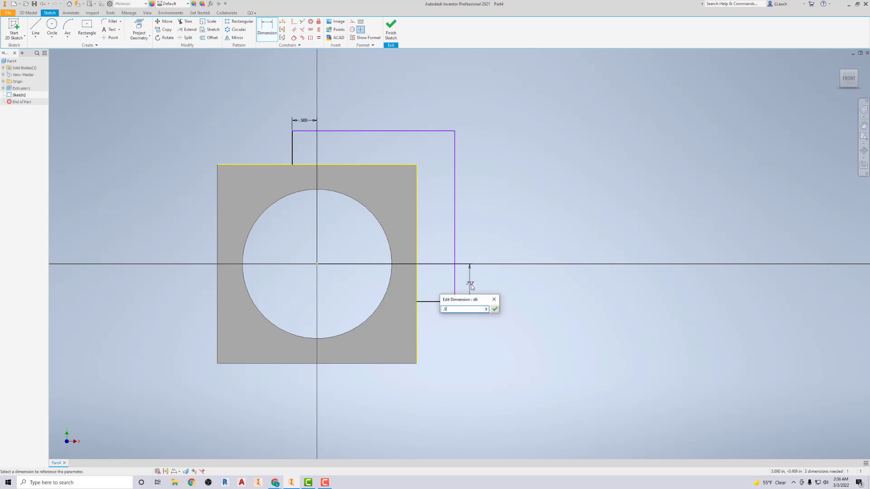
key(Return)
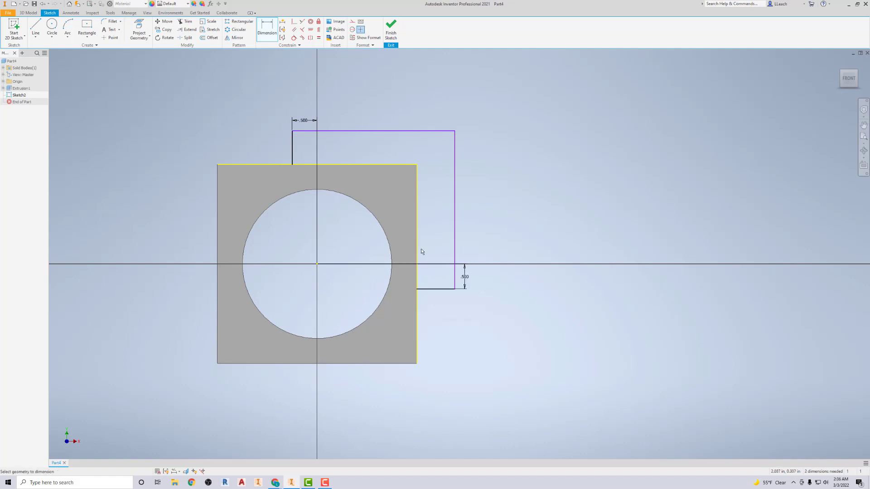
Dimension the offset between the block's right edge and the profile's long vertical line as 1 in.
click(417, 252)
click(455, 257)
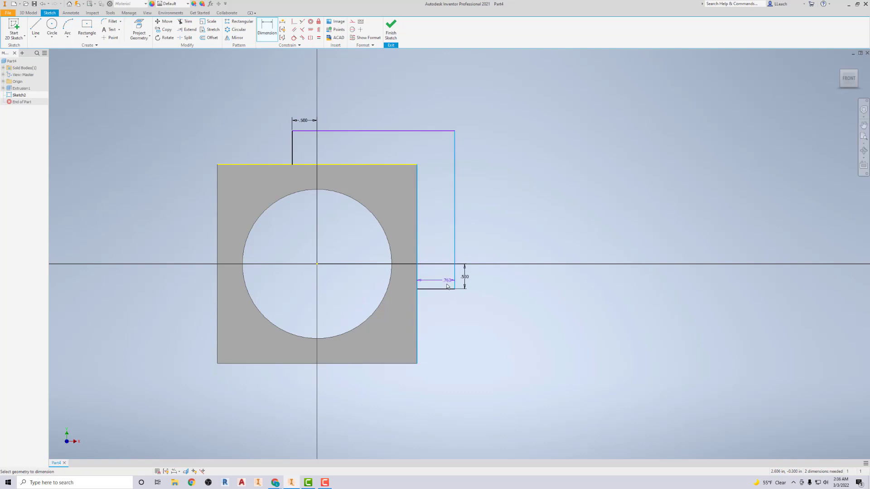
click(440, 304)
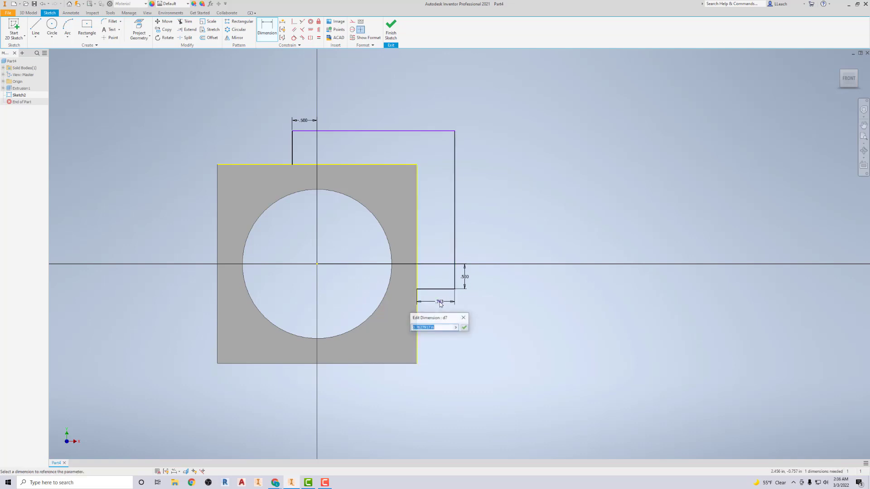
text(1)
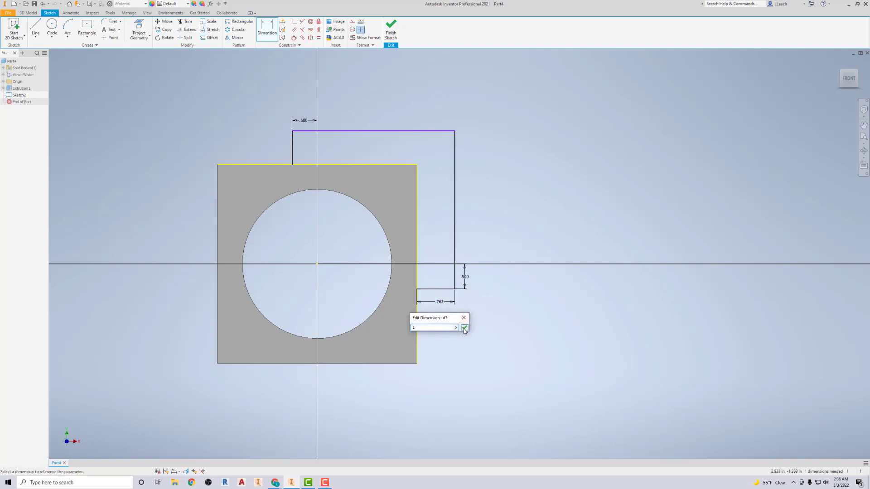
click(464, 327)
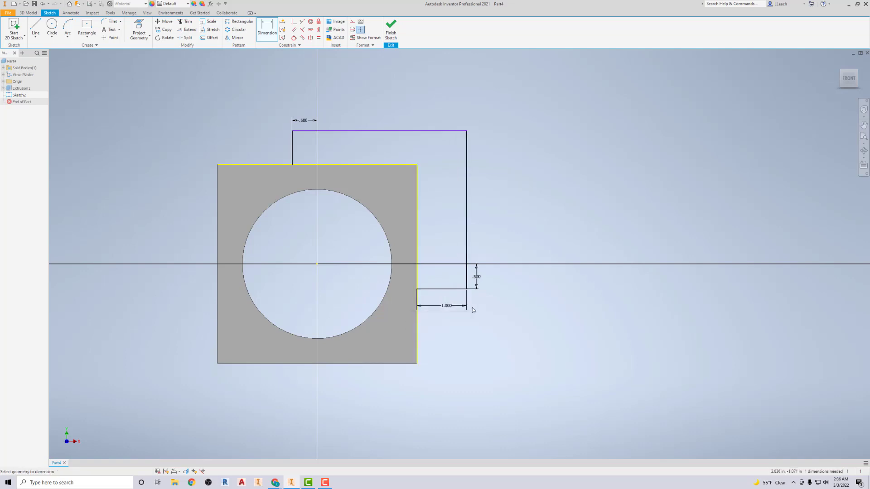
Dimension the offset between the block's top edge and the profile's long horizontal line as 1 in.
click(311, 131)
click(313, 165)
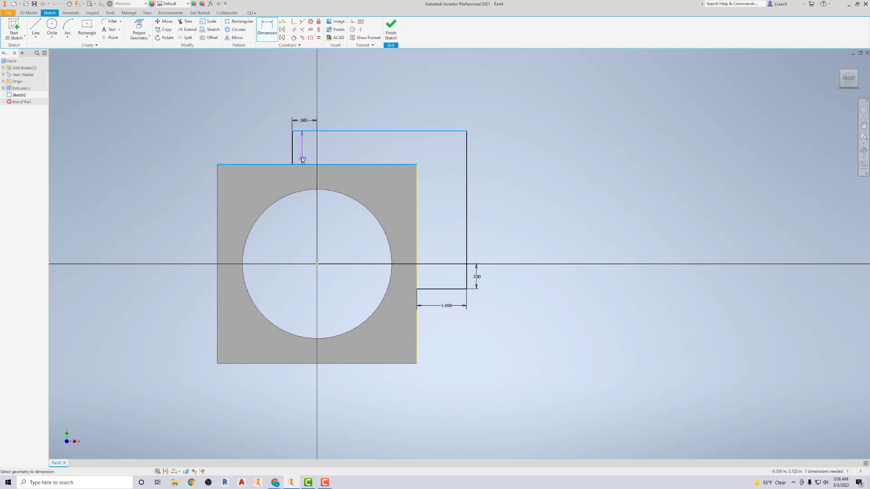
click(273, 152)
text(1)
click(297, 176)
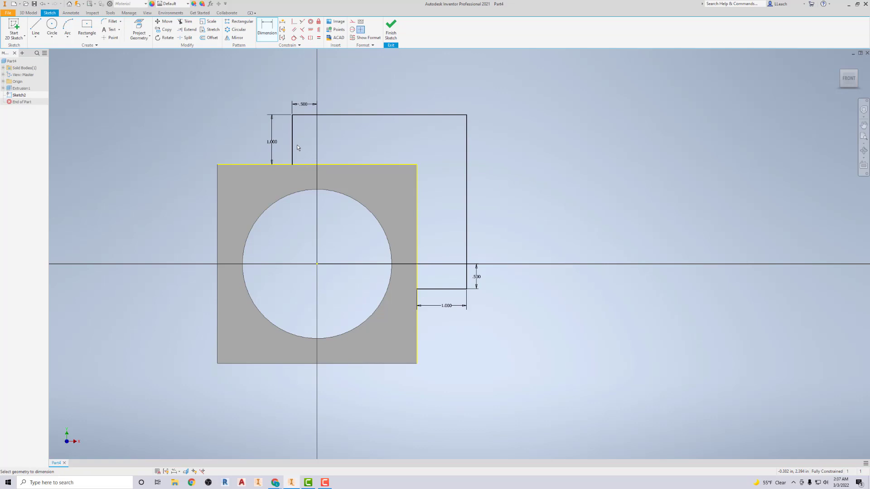
Change both the top and the right offset of the profile from the block's edges to 0.75 in.
double_click(272, 142)
drag(269, 167, 244, 171)
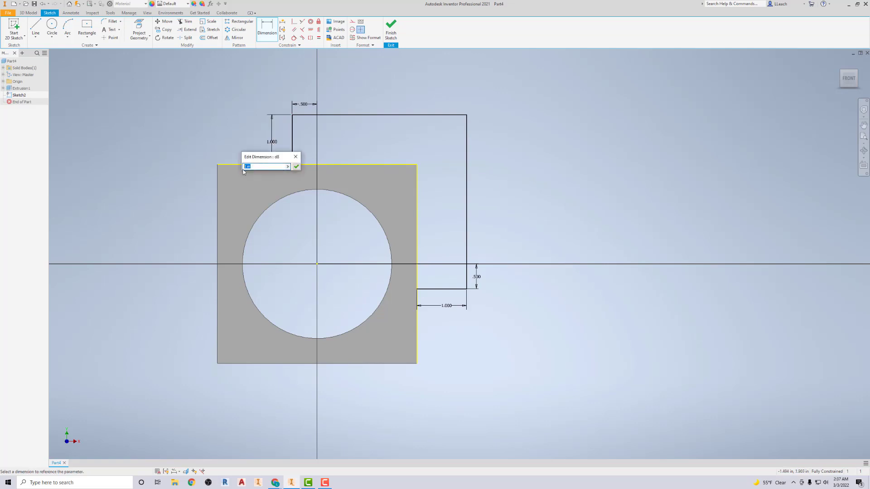
text(.75)
click(296, 167)
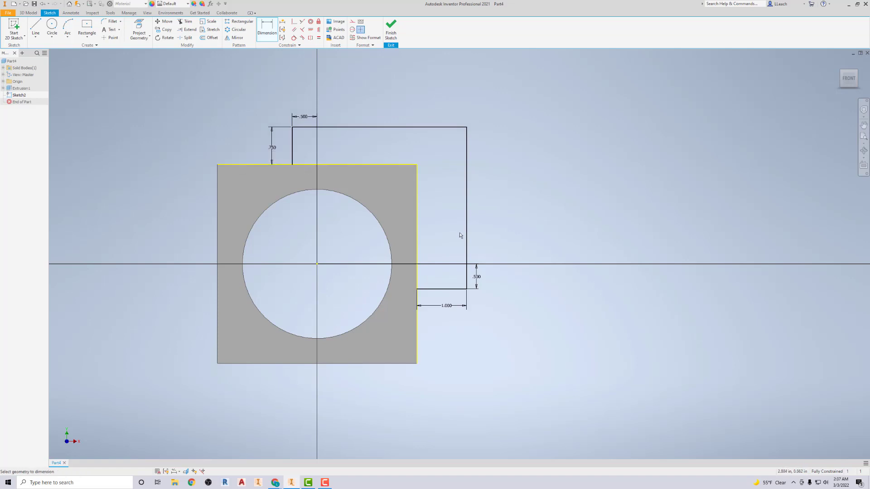
click(446, 306)
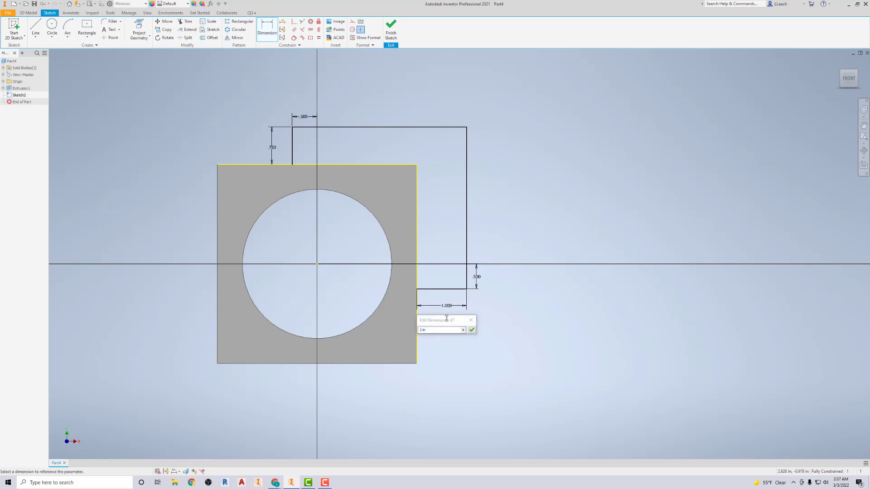
text(.75)
click(472, 330)
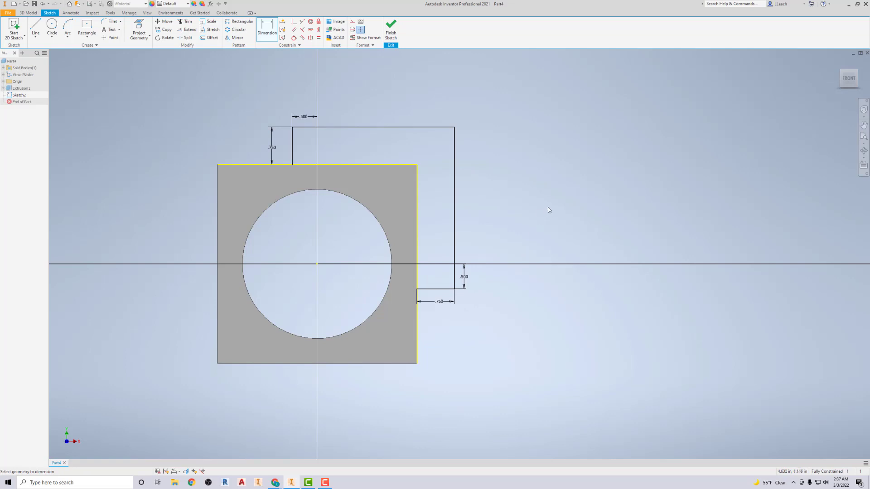
Finish the sketch and extrude the corner profile up to the block's back face, joining it to the block.
click(391, 32)
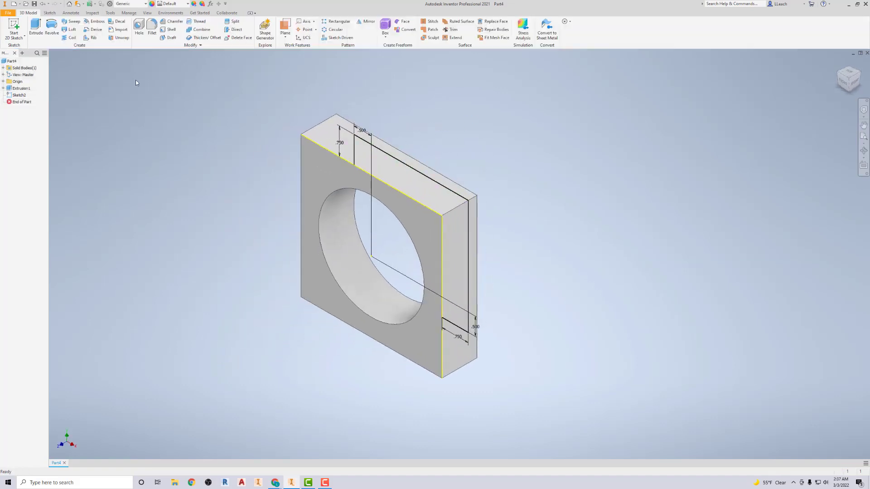
click(35, 28)
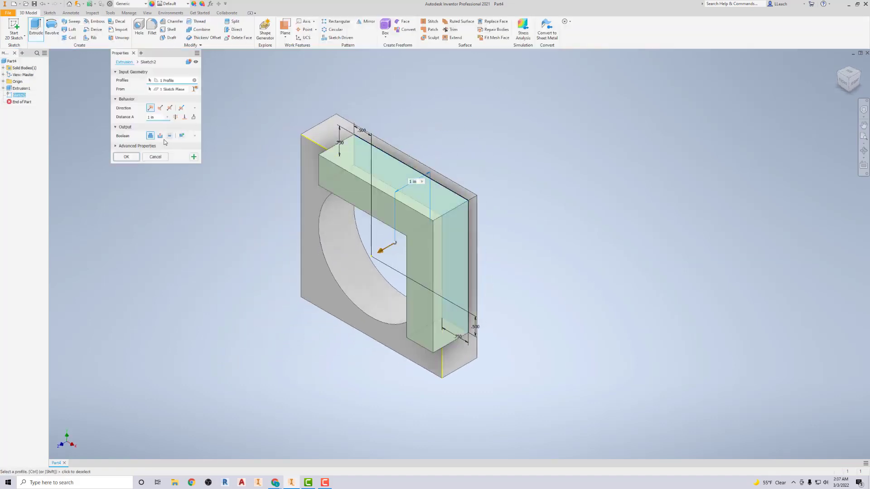
click(184, 117)
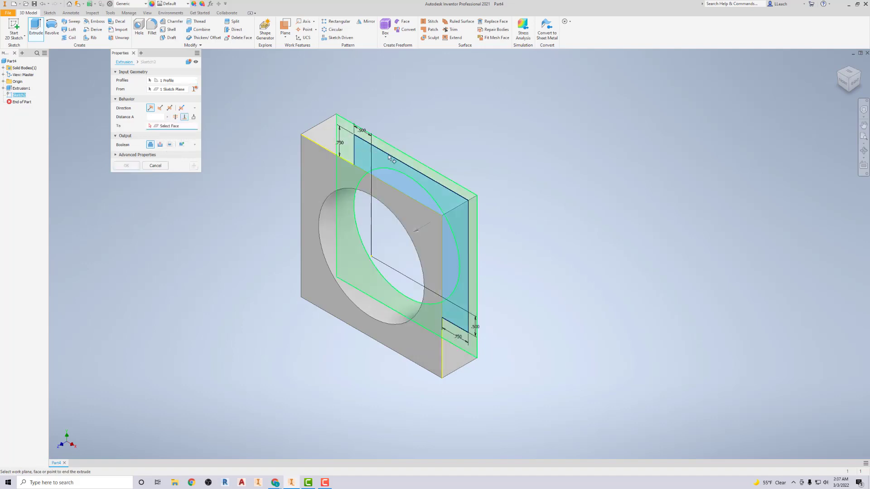
click(412, 160)
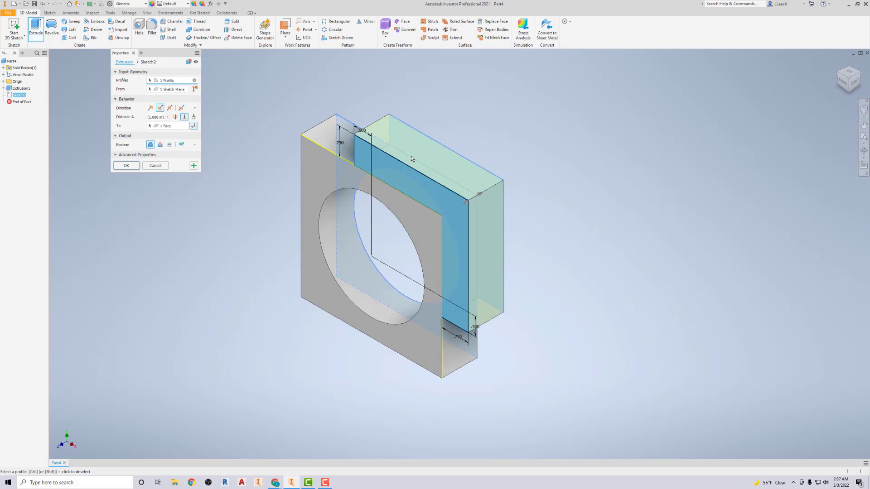
click(127, 166)
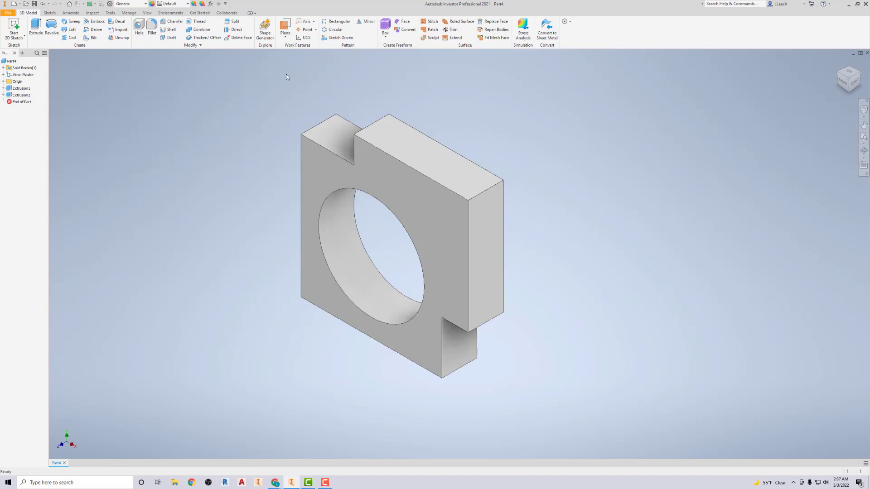
Fillet the four short end edges of the corner extrusion, two at each overhanging end, with a 0.5 in radius.
click(152, 35)
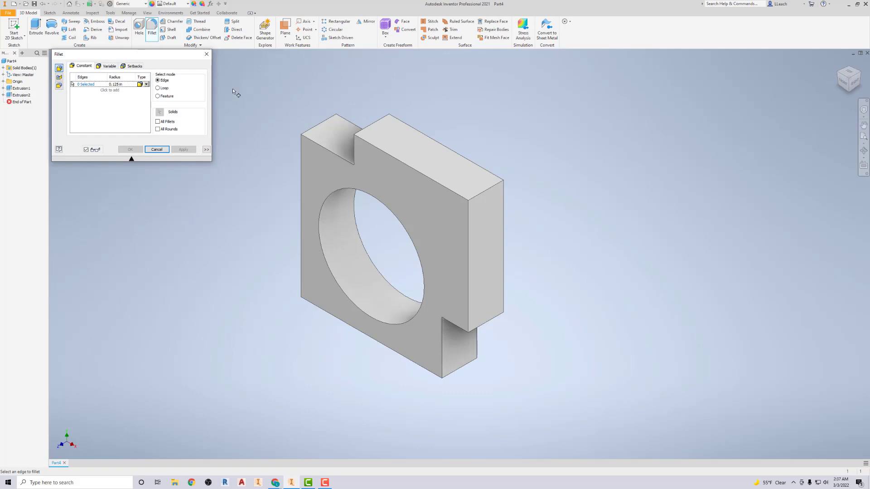
click(128, 84)
key(BackSpace)
click(88, 84)
click(354, 148)
click(389, 128)
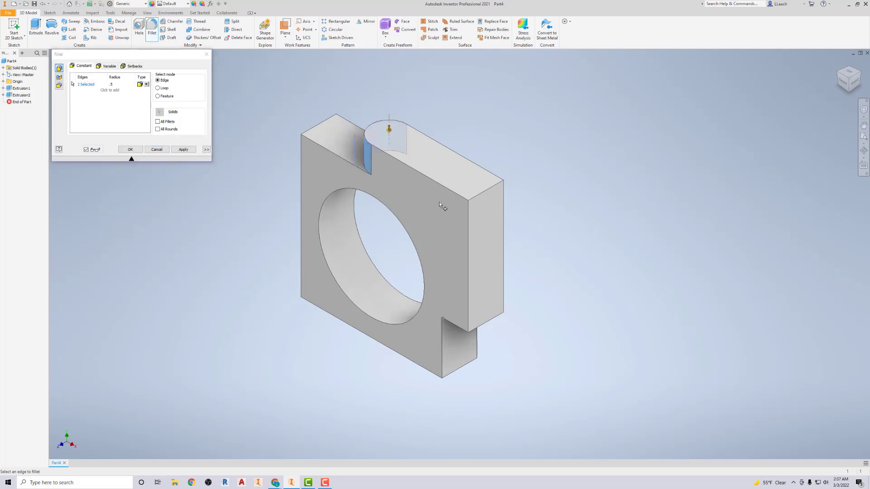
click(460, 327)
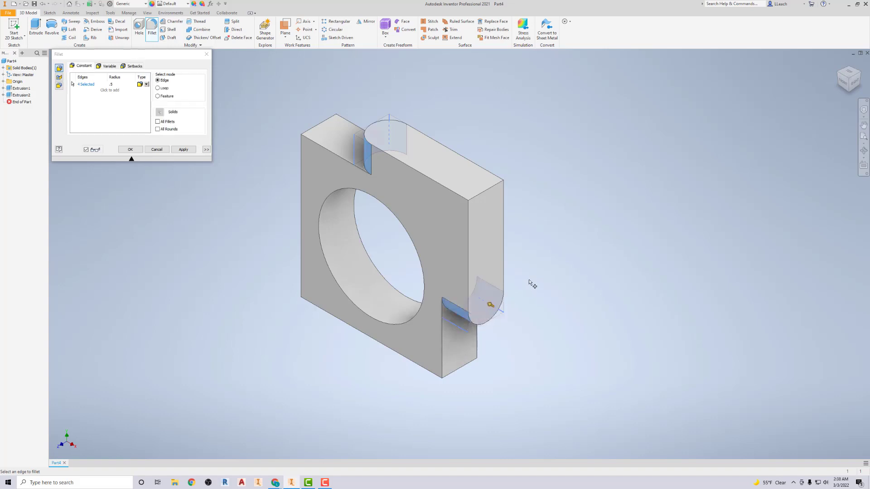
click(184, 149)
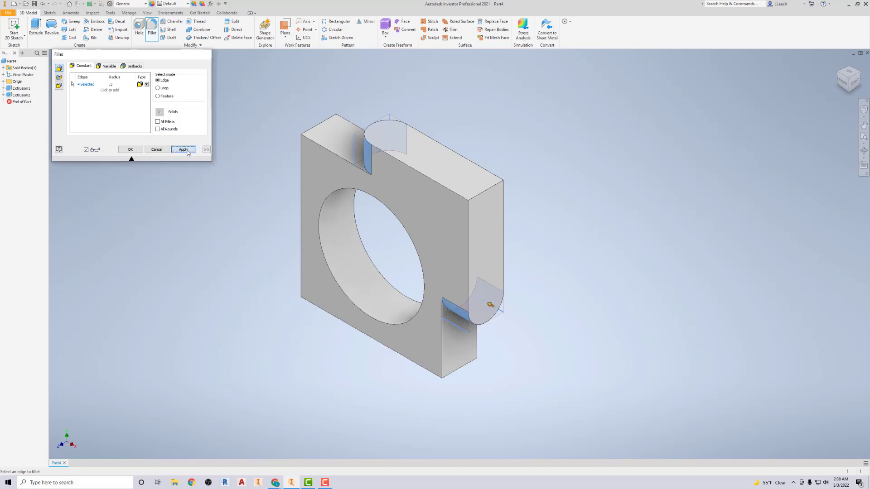
click(206, 54)
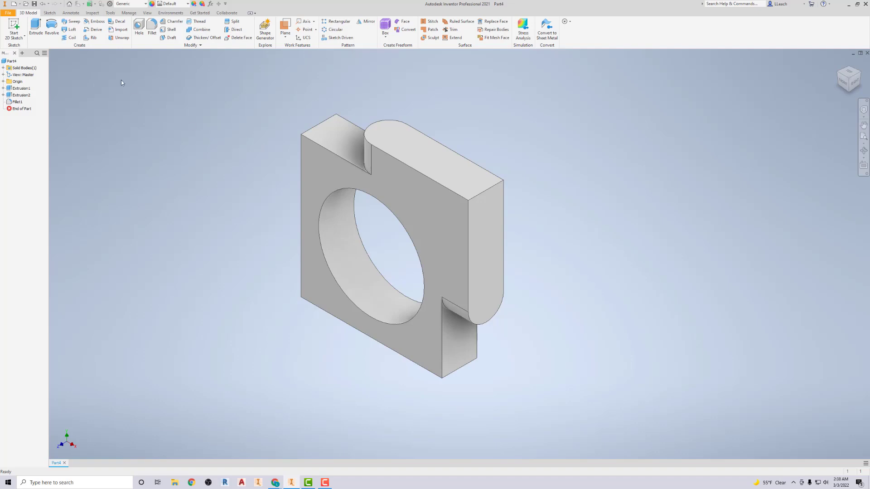
Add a 0.5 in hole in the corner extension's top face, concentric with its rounded end, terminating at the large bore's surface.
click(139, 29)
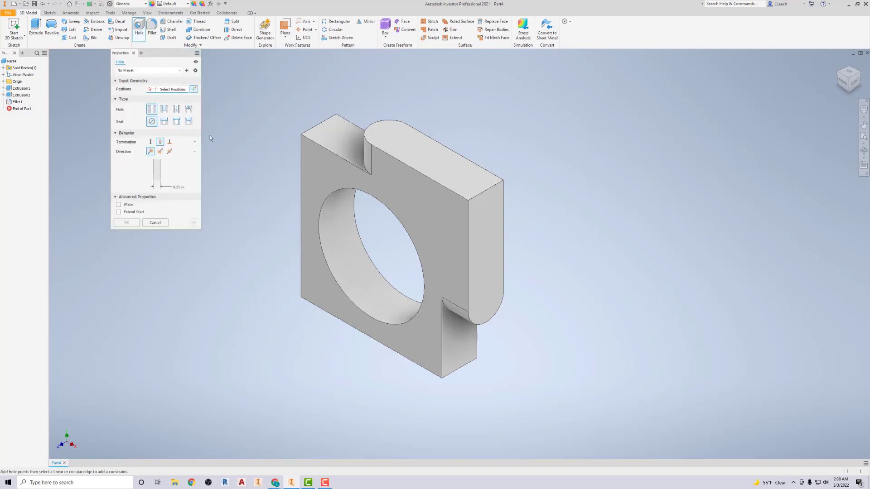
click(384, 137)
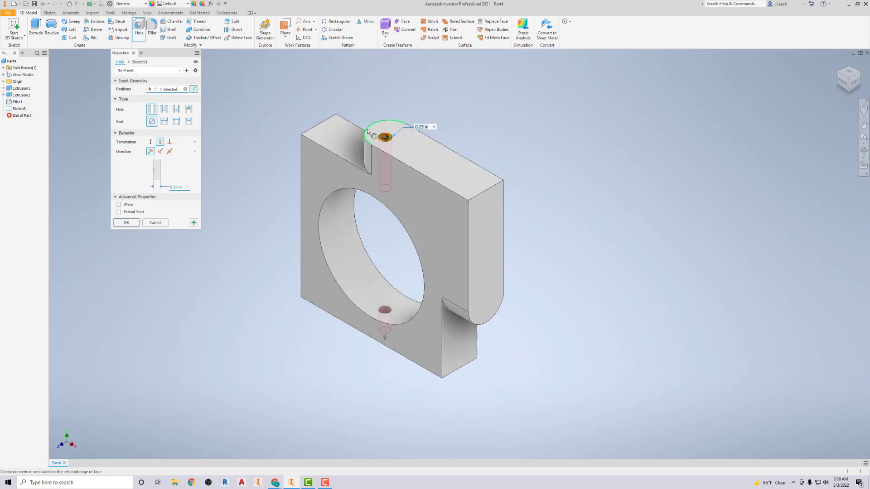
click(368, 132)
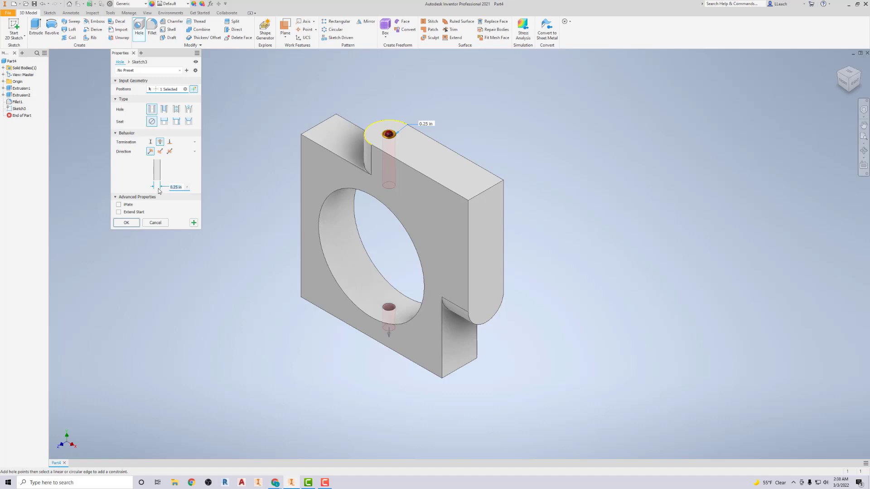
text(.5)
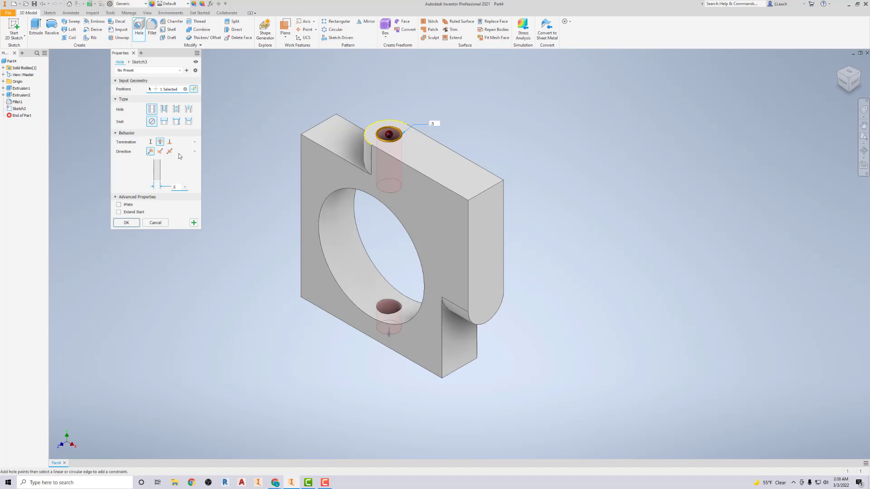
click(170, 143)
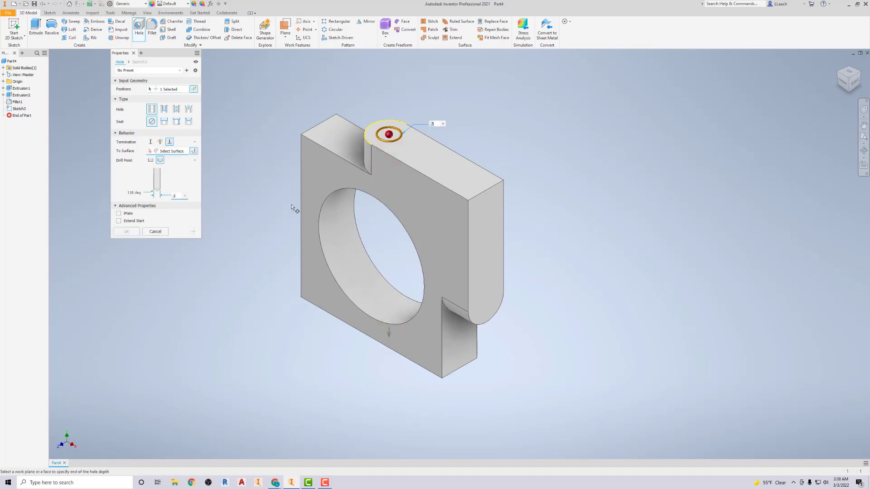
click(321, 214)
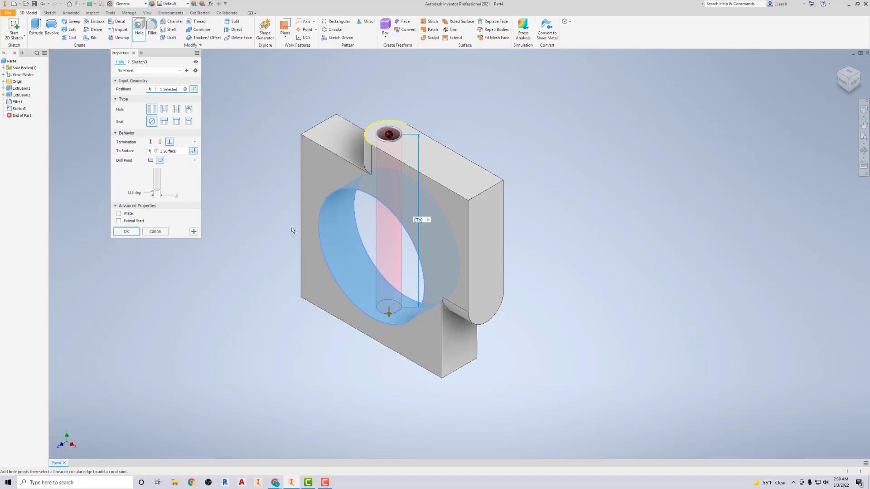
click(126, 232)
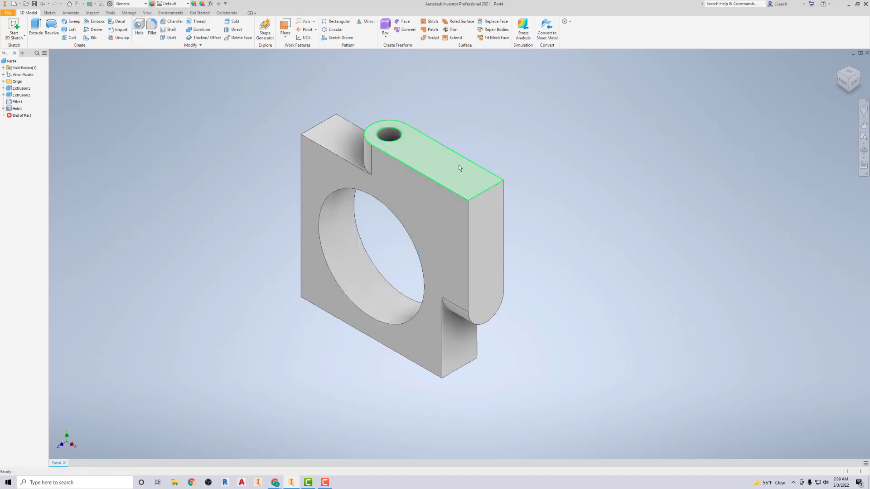
Add a 0.5 in hole in the extension's side face, concentric with its lower rounded end, terminating at the large bore's surface.
click(849, 90)
click(849, 92)
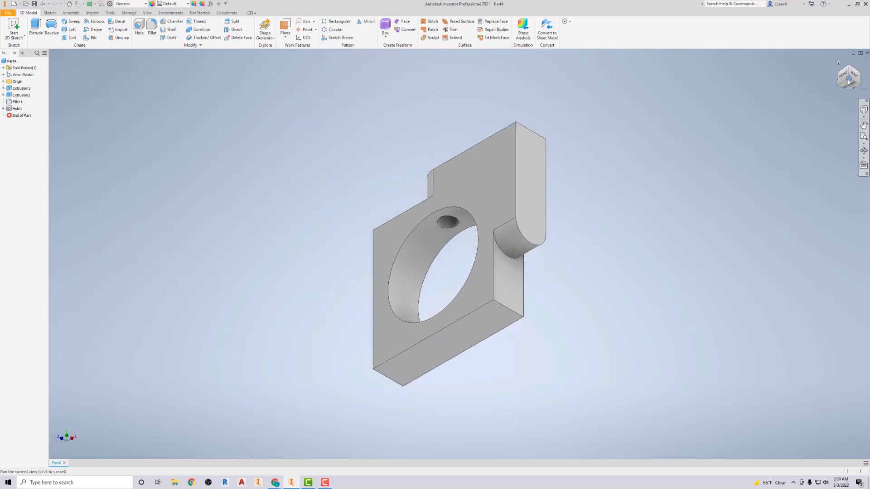
click(850, 70)
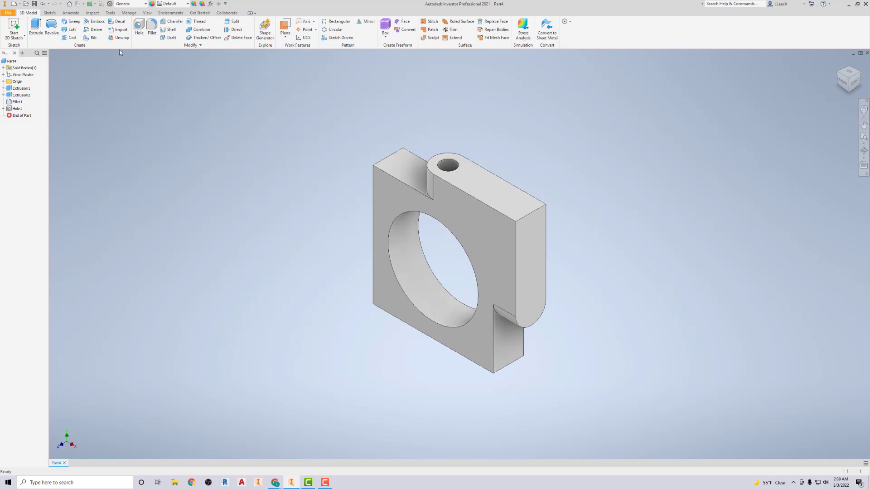
click(140, 27)
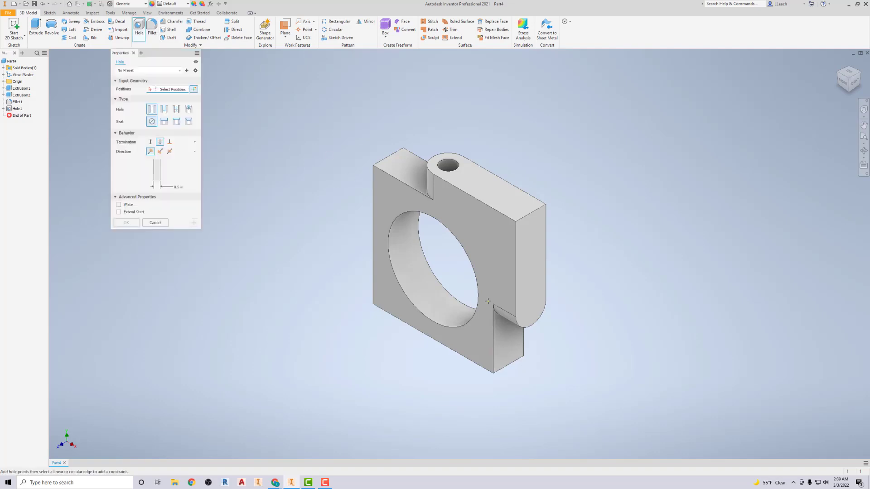
click(531, 312)
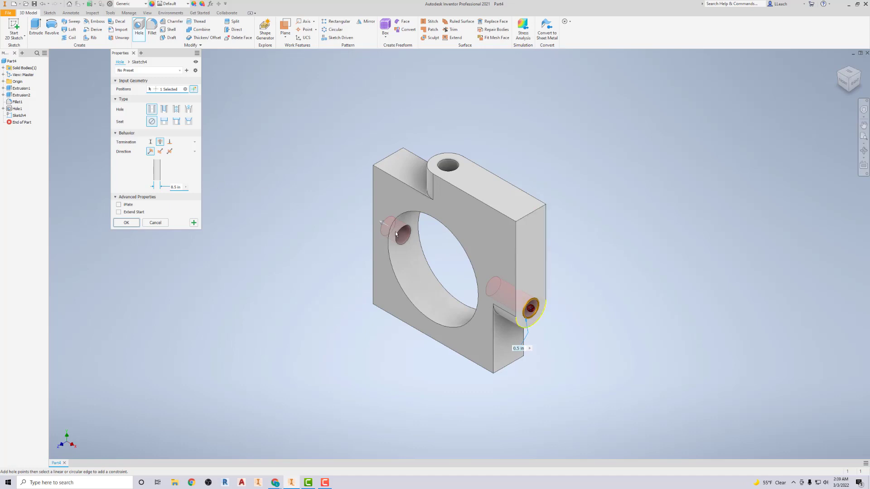
click(170, 142)
click(479, 292)
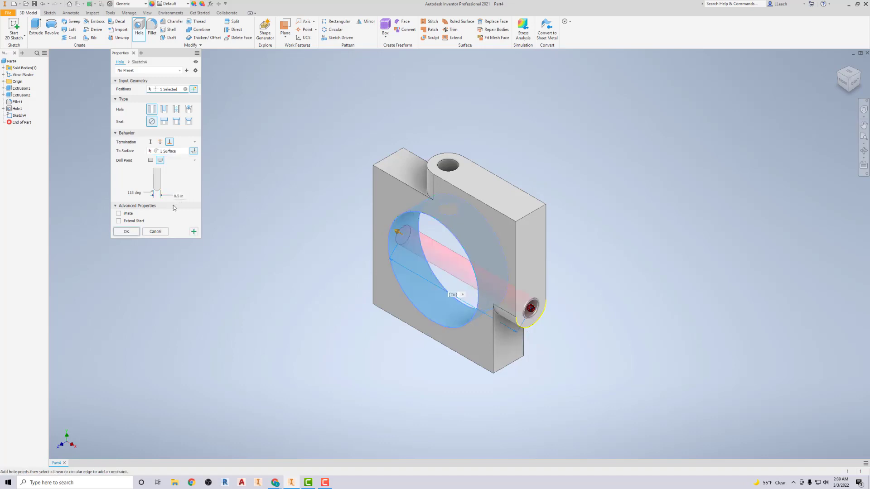
click(133, 232)
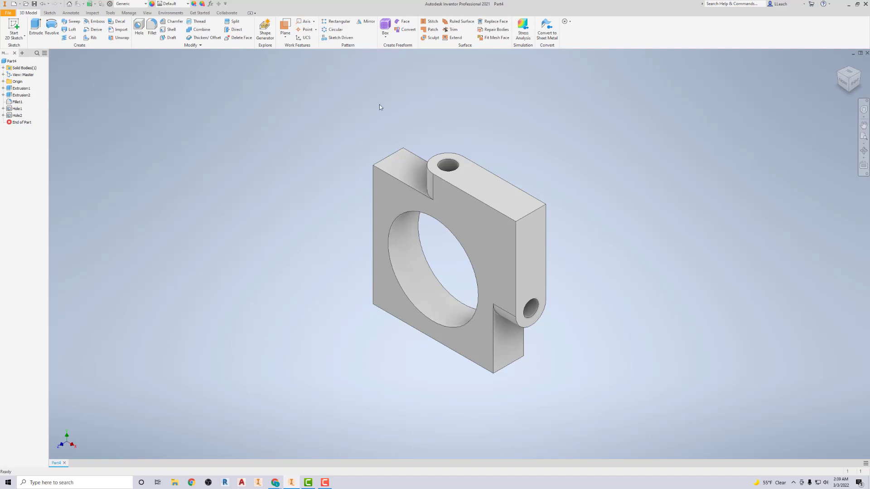
Try the Denim - Blue appearance on the part.
click(839, 63)
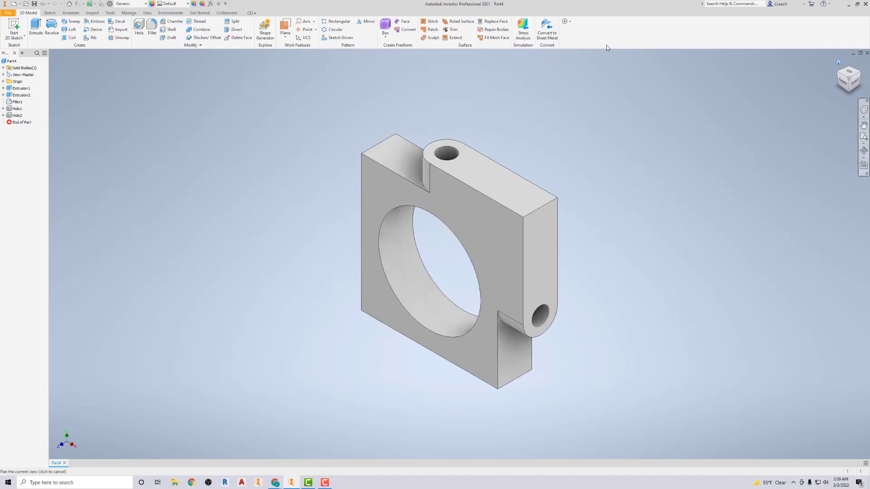
click(189, 4)
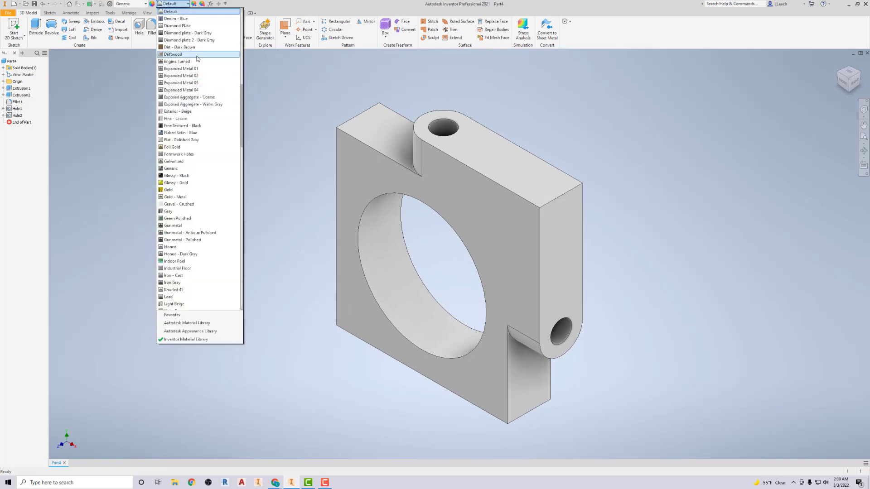
click(186, 19)
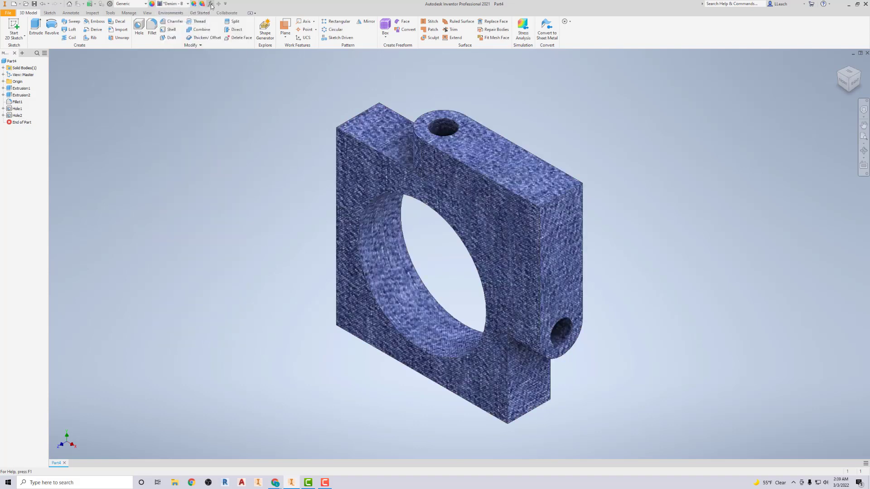
Set the part's appearance to Pink.
click(188, 4)
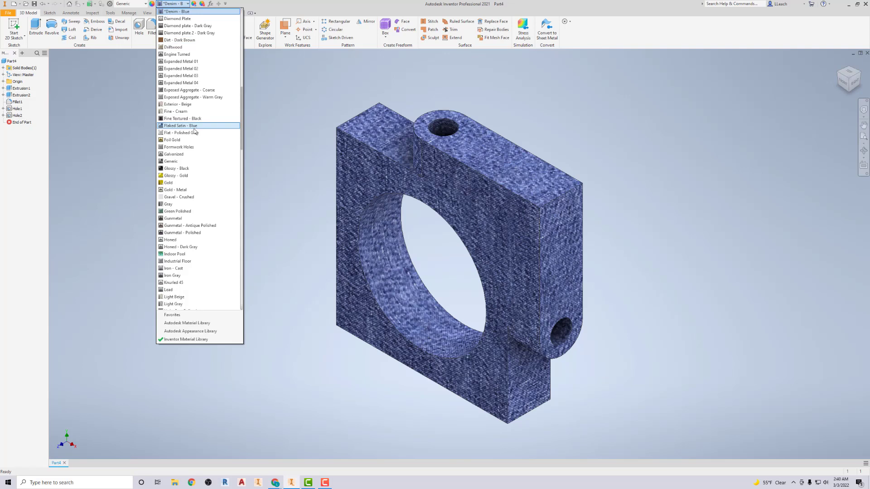
scroll(194, 132, down, 4)
scroll(194, 131, down, 3)
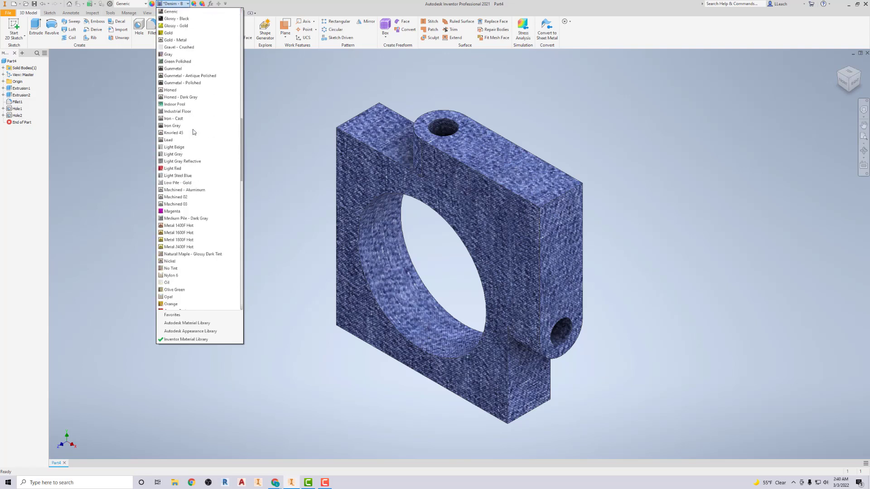
scroll(194, 131, down, 4)
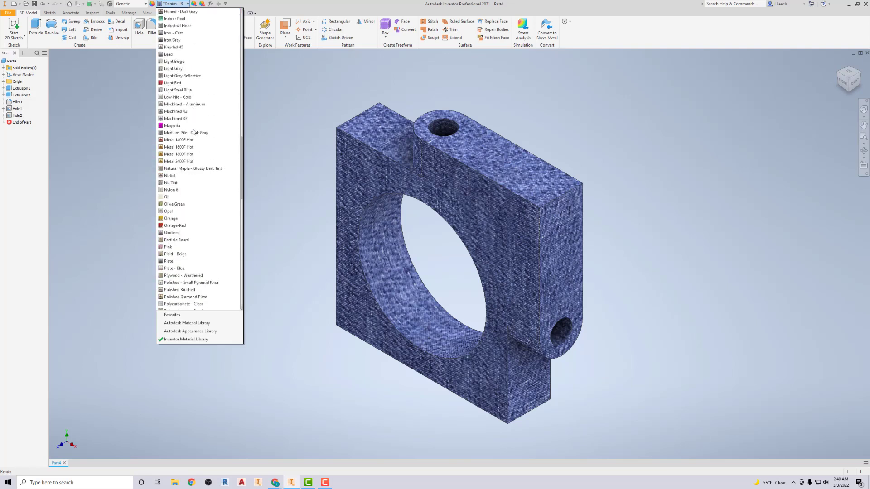
click(168, 247)
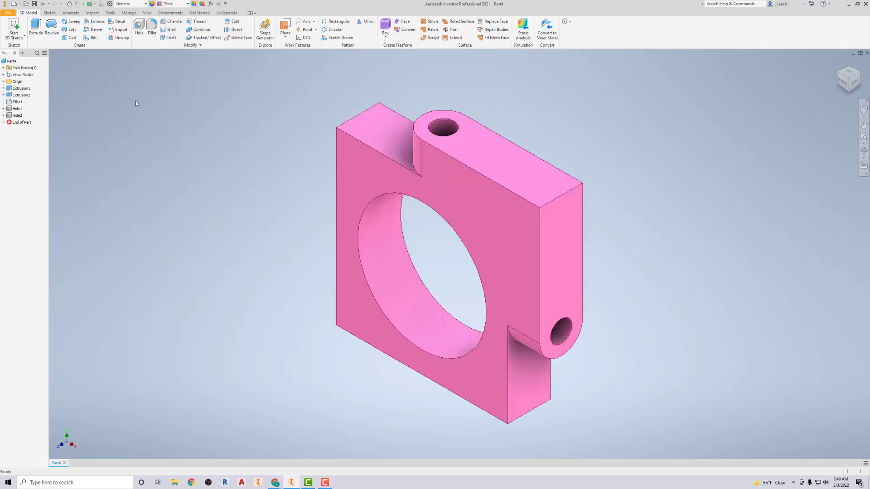
Save the part as PIVOT HOLDER in the Parametric Modeling2 folder.
click(7, 13)
click(24, 73)
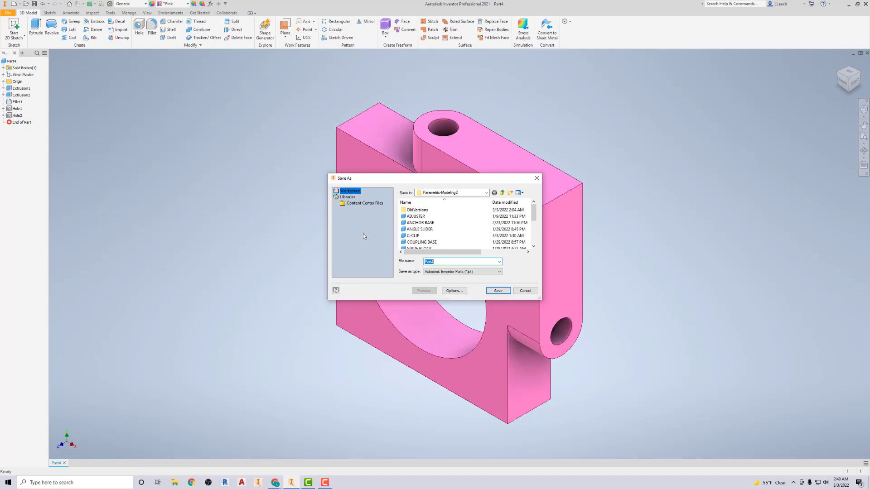
text(PIVOT hol)
key(BackSpace)
key(BackSpace)
key(BackSpace)
key(BackSpace)
text(HOLDER)
click(498, 290)
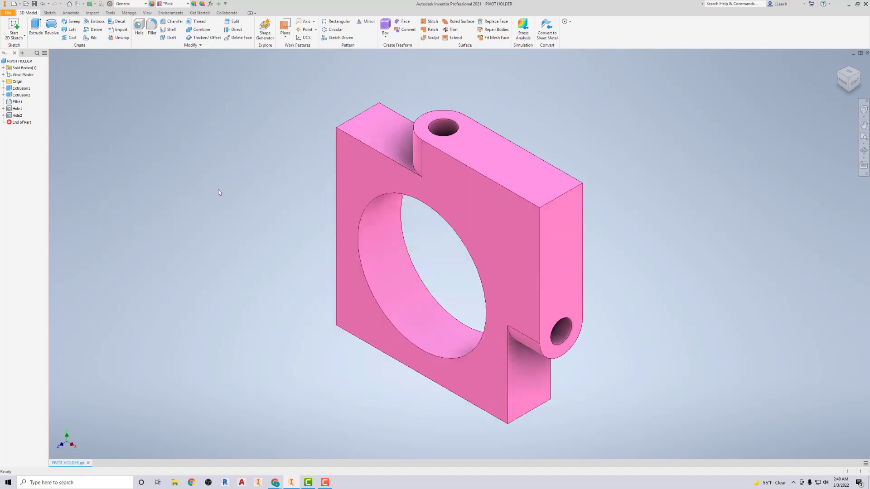